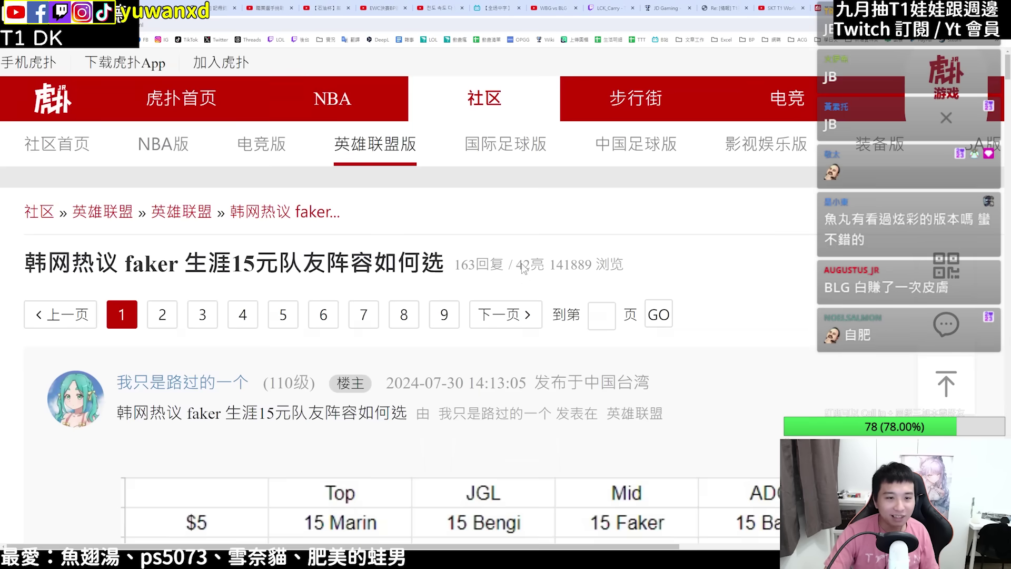
Examine the price table of Faker's teammates by role in the forum post.
scroll(519, 257, "down", 3)
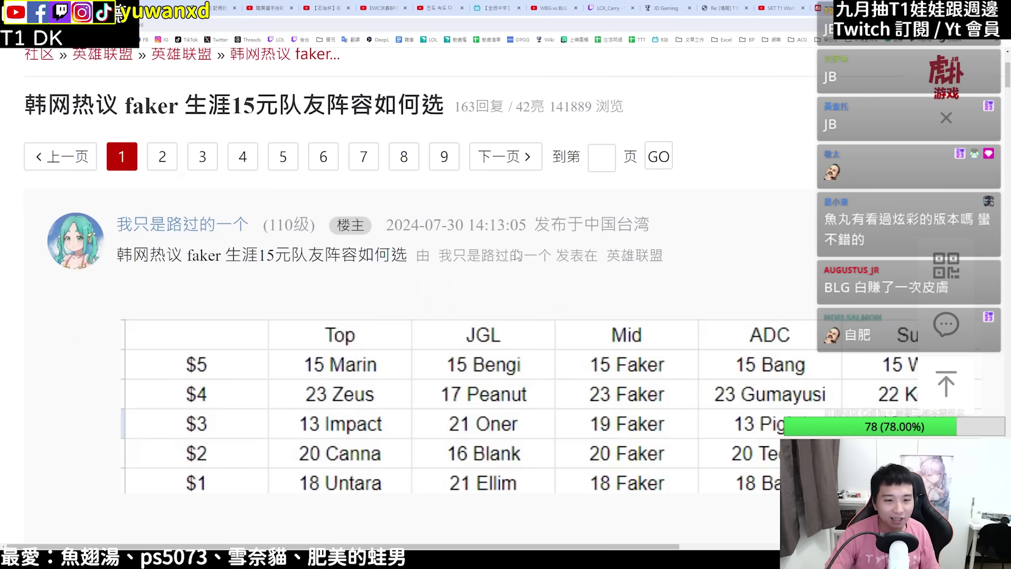
key("ctrl+minus")
key("ctrl+minus")
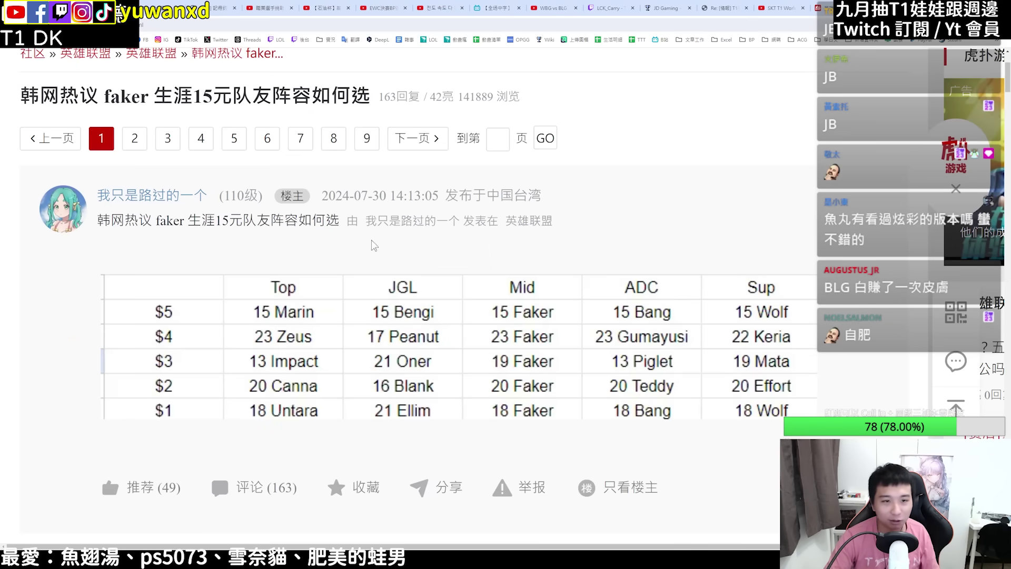
scroll(300, 210, "up", 1)
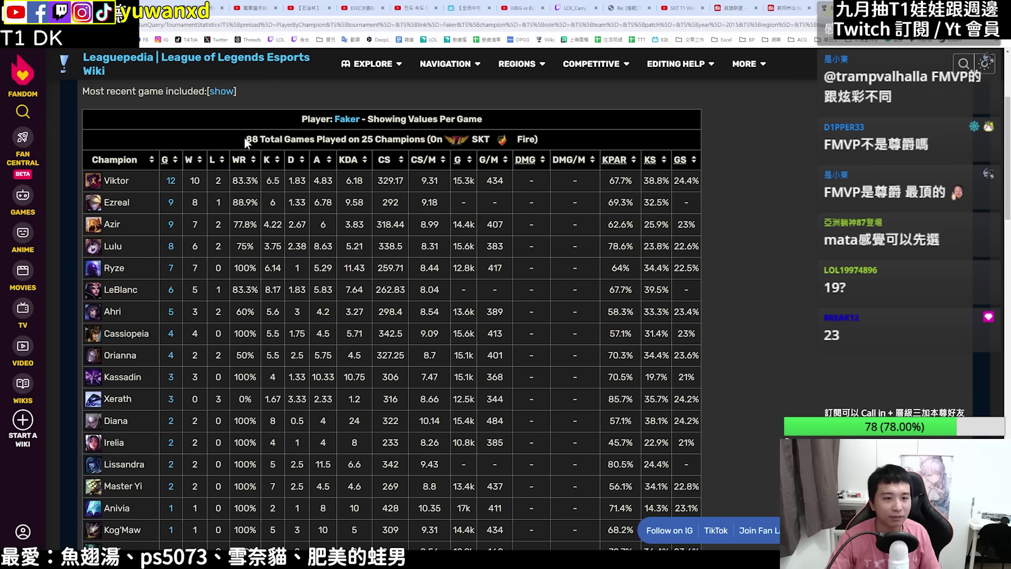
Review Faker's 2015 per-champion statistics, including the overall games, wins and win rate.
left_click_drag(245, 136, 542, 144)
left_click(756, 204)
scroll(591, 219, "down", 1)
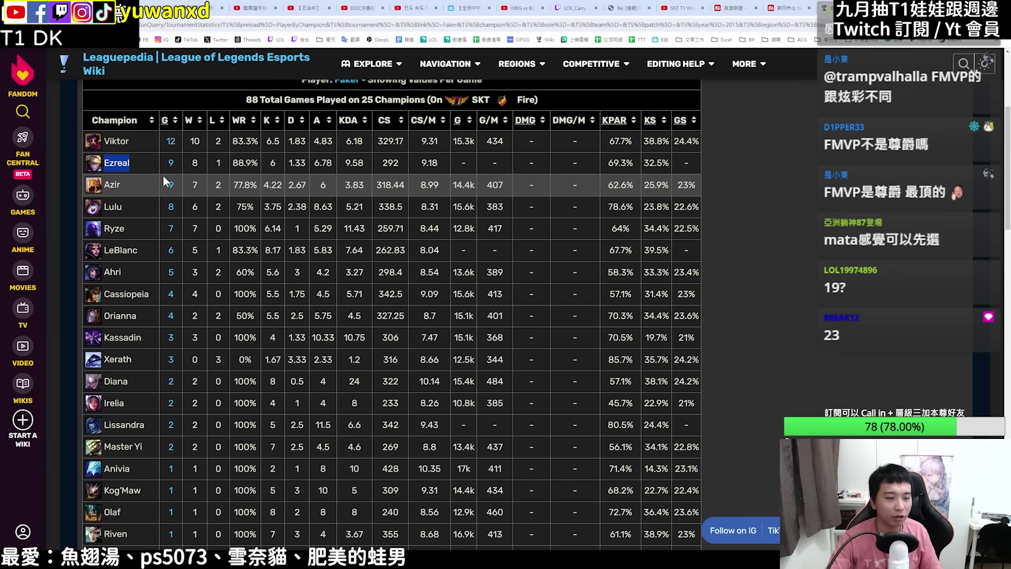
scroll(195, 200, "down", 6)
scroll(196, 201, "down", 2)
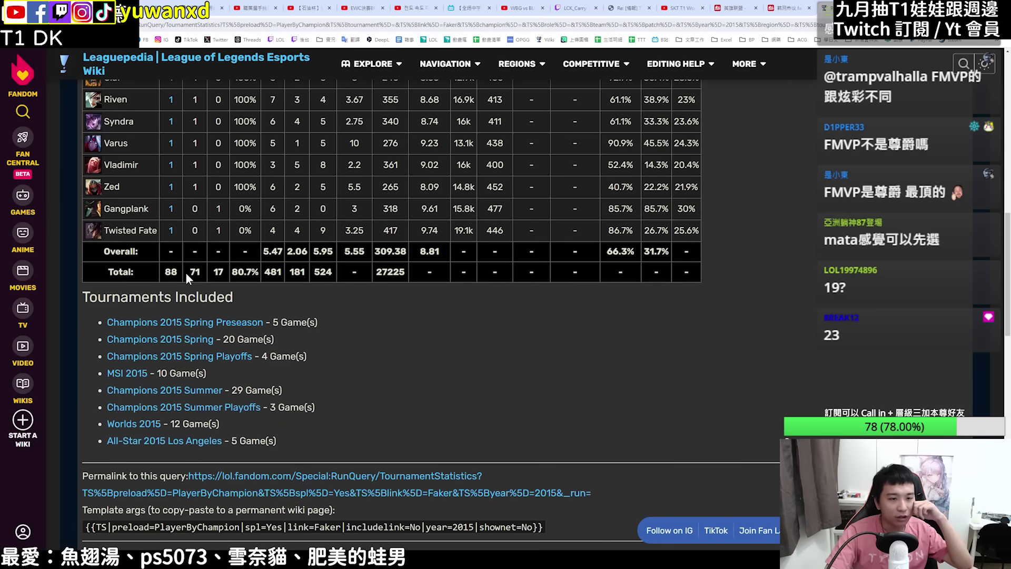
left_click_drag(218, 271, 262, 273)
scroll(259, 270, "up", 7)
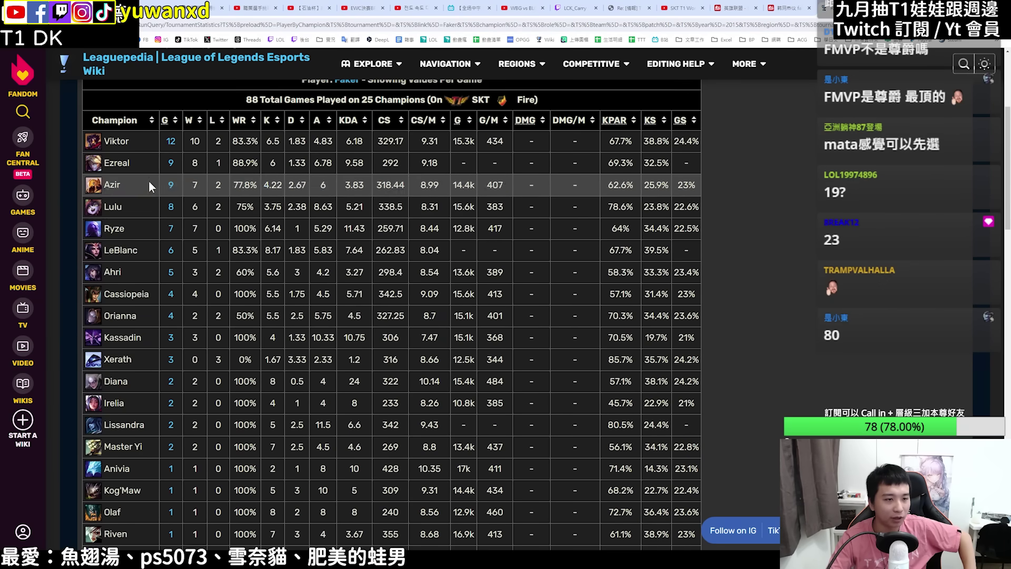
Run the PlayerByChampion query for Faker with the year 2018 and check the total wins.
scroll(172, 358, "down", 3)
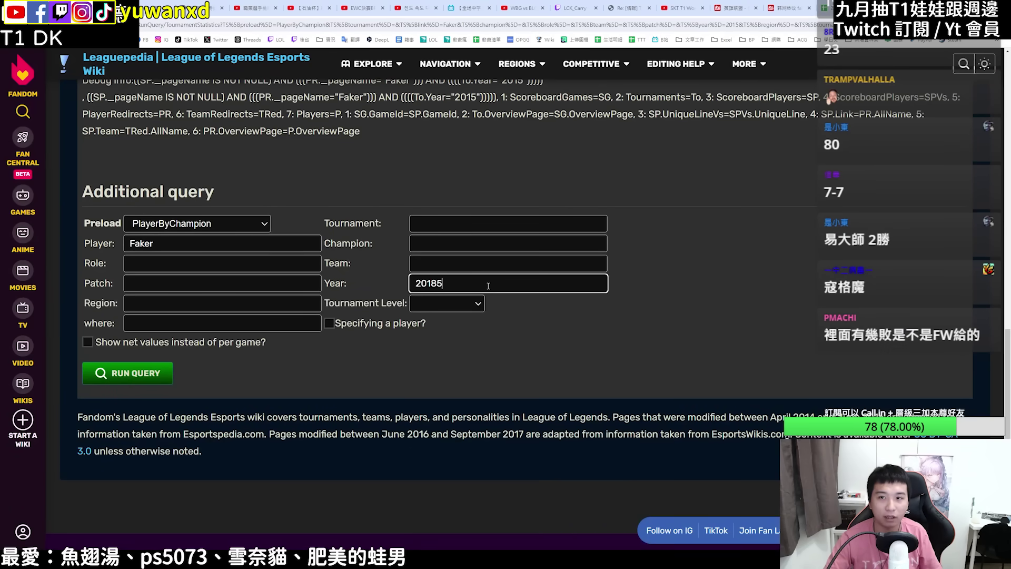
left_click(135, 374)
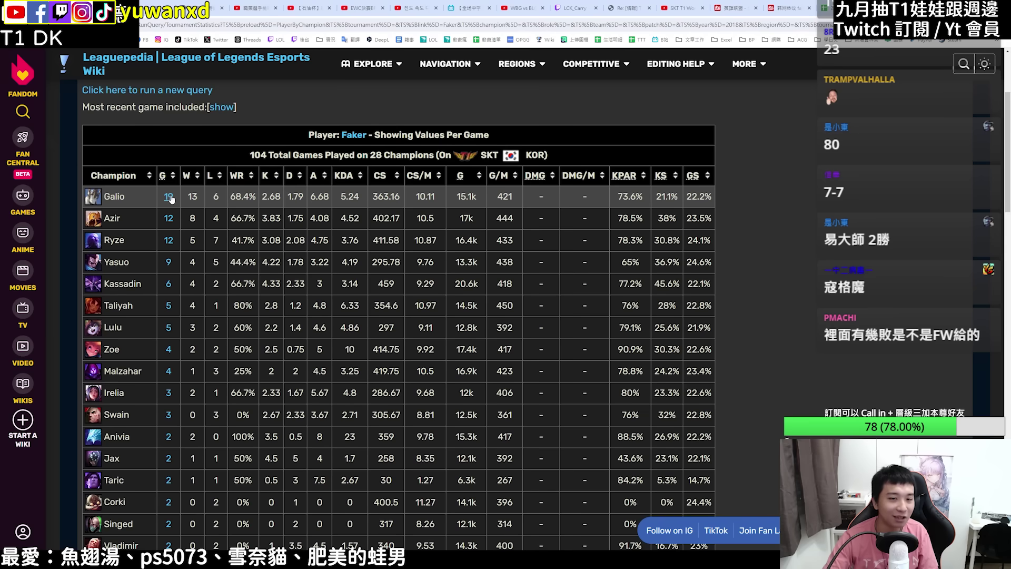
scroll(171, 199, "down", 8)
double_click(200, 394)
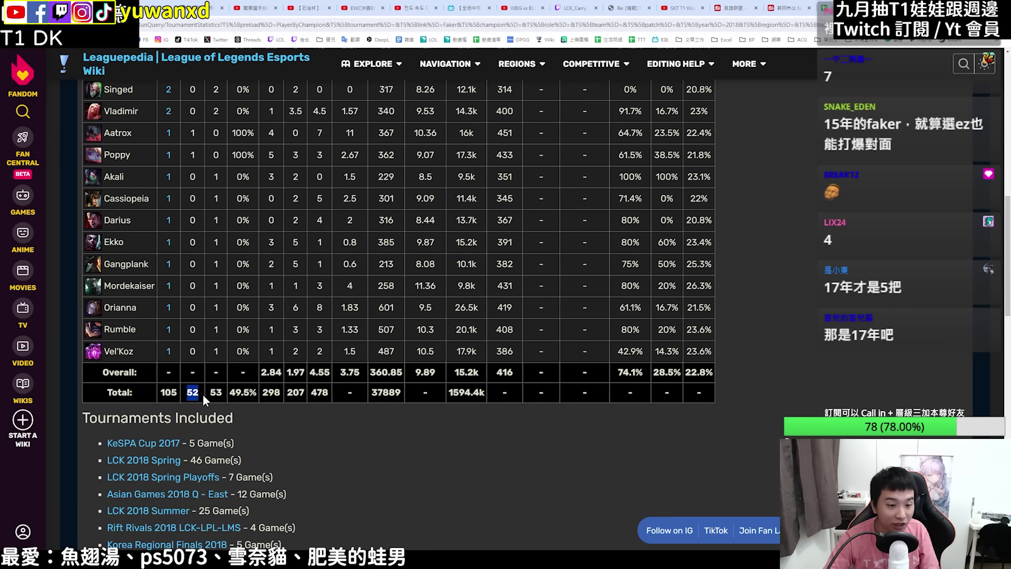
scroll(325, 422, "up", 8)
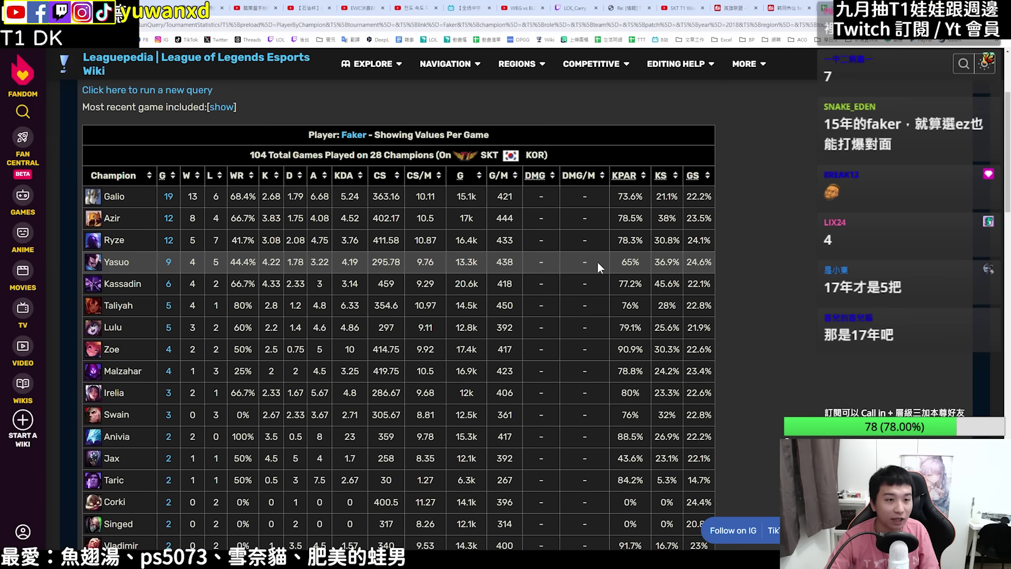
Switch to the Google Sheets spreadsheet and fill A2:A6 with the prices $5, $4, $3, $2 and $1.
key("ctrl+shift+Tab")
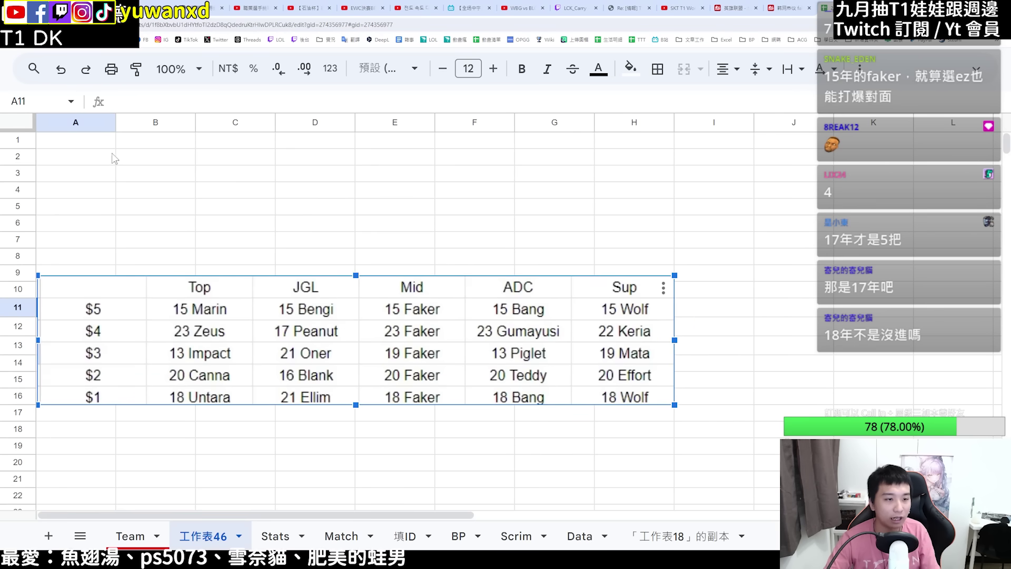
left_click(72, 161)
type("$5 $5 $5 $5 $5")
left_click(91, 180)
type("$4")
key("Return")
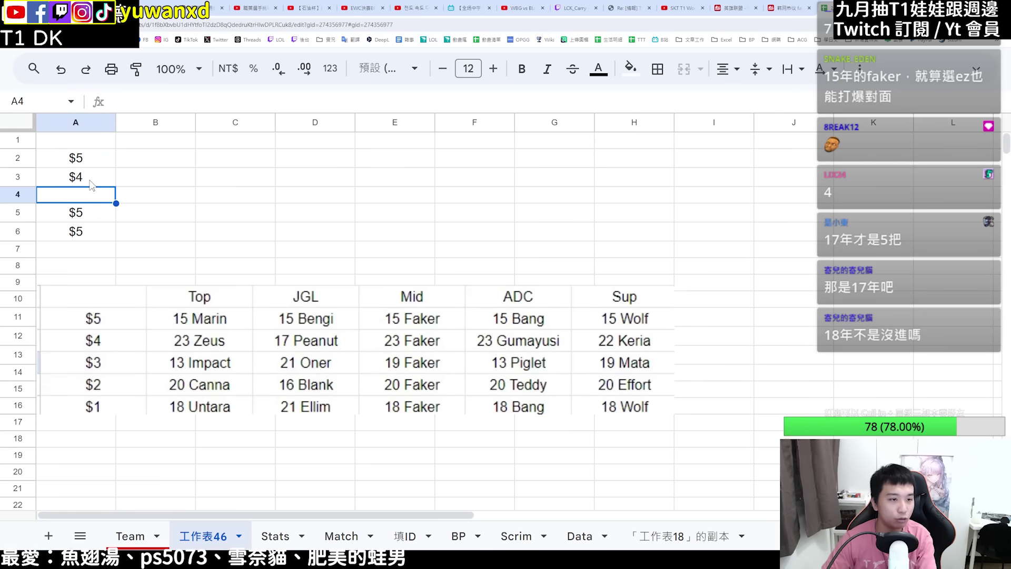
type("$3")
key("Return")
type("$2")
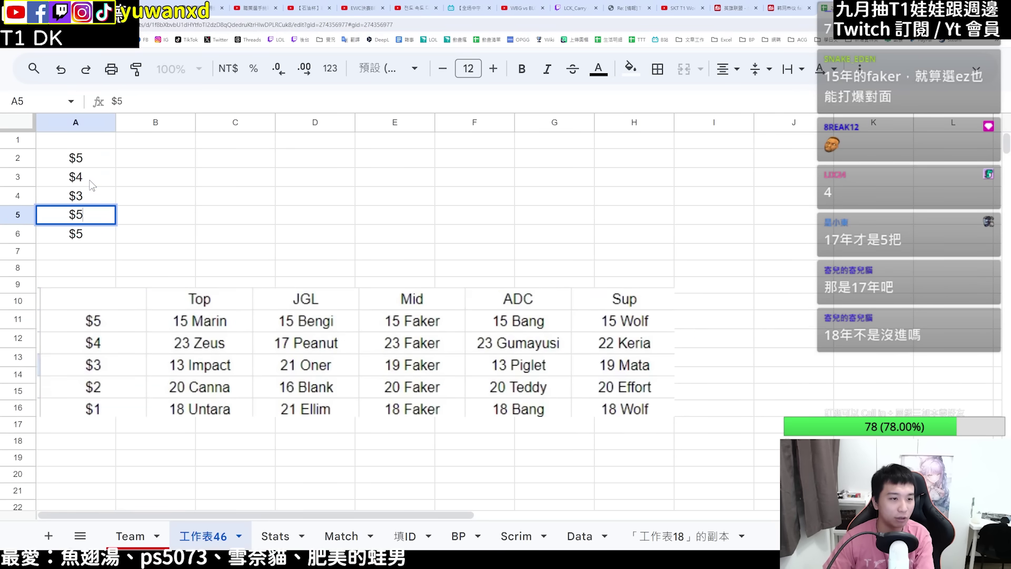
key("Return")
type("$1")
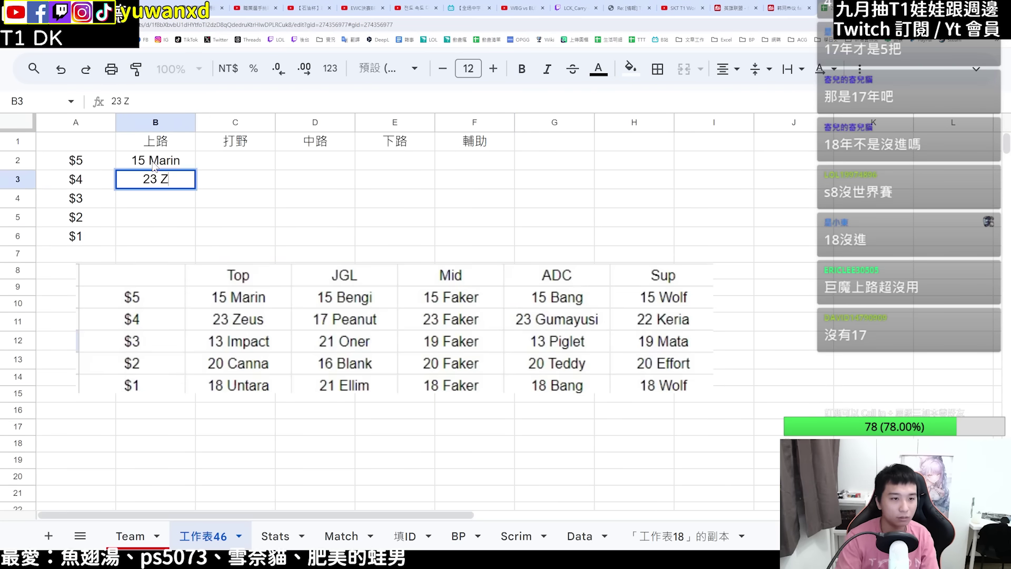
Fill the 上路 column from $4 down to $1 with 23 Zeus, 13 Impact, 20 Canna and 18 Untara.
type("eus")
key("Return")
type("13 Impact")
key("Return")
type("20 Canna")
key("Return")
type("18 Untara")
key("Return")
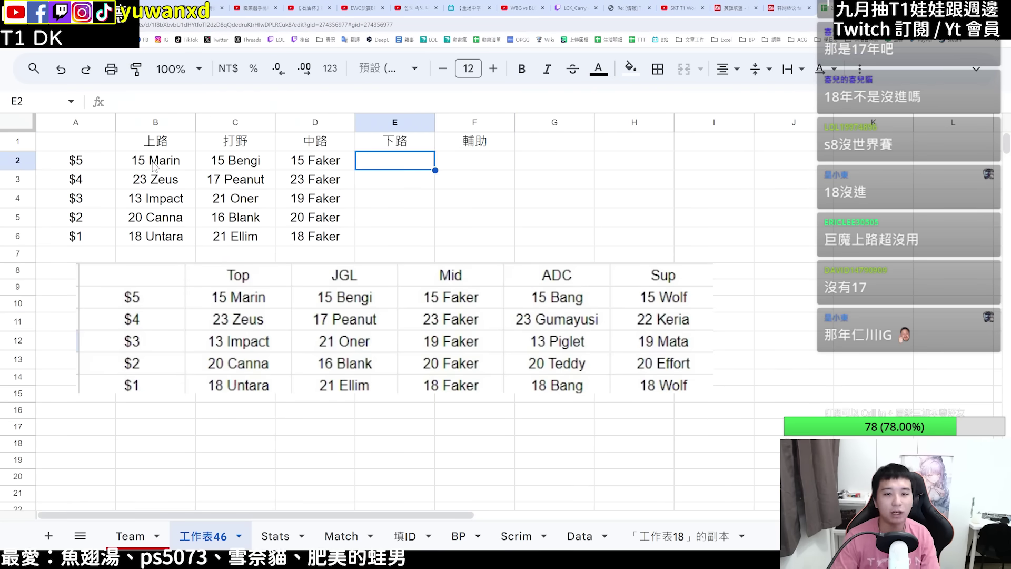
Fill 下路 with 15 Bang, 23 Gumayusi, 13 Piglet, 20 Teddy, 18 Bang and 輔助 with 15 Wolf, 22 Keria, 19 Mata, 20 Effort, 18 Wolf.
type("18 Bang")
left_click(474, 160)
type("15 Wolf 22 Keria 19 Mata 20 Effort 18 Wolf")
left_click_drag(558, 199, 676, 506)
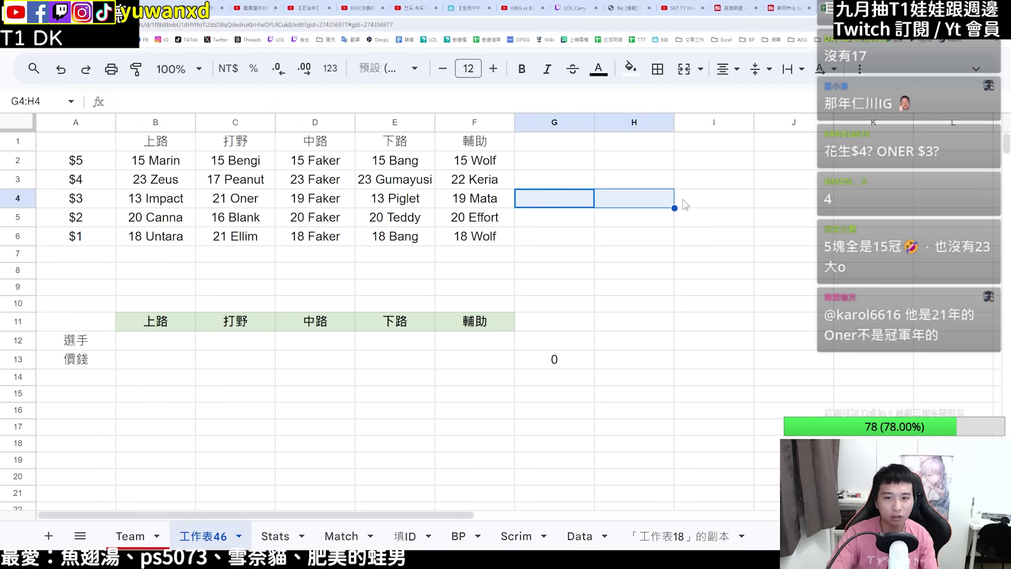
left_click(684, 200)
left_click(638, 184)
left_click(810, 358)
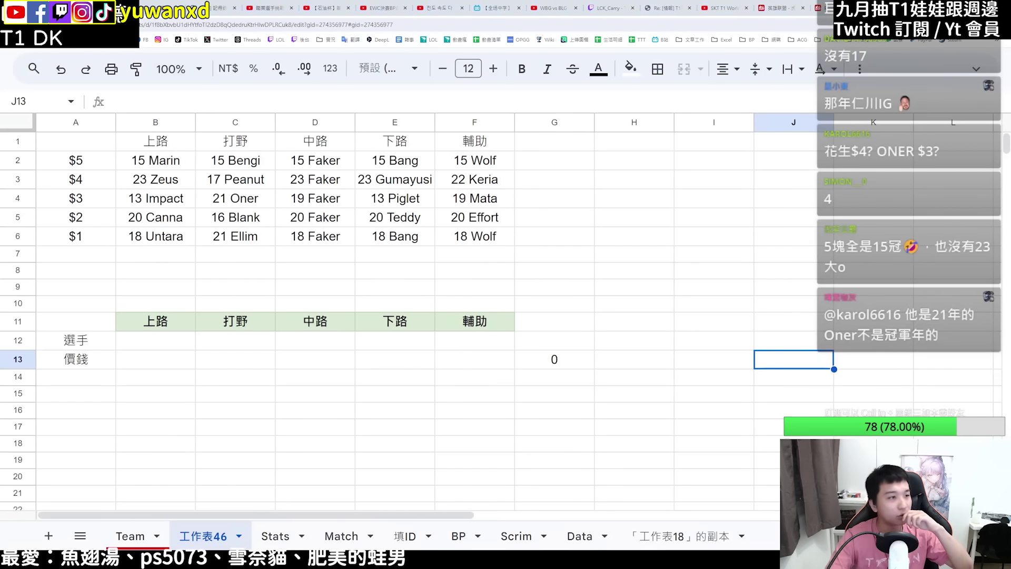
left_click(292, 432)
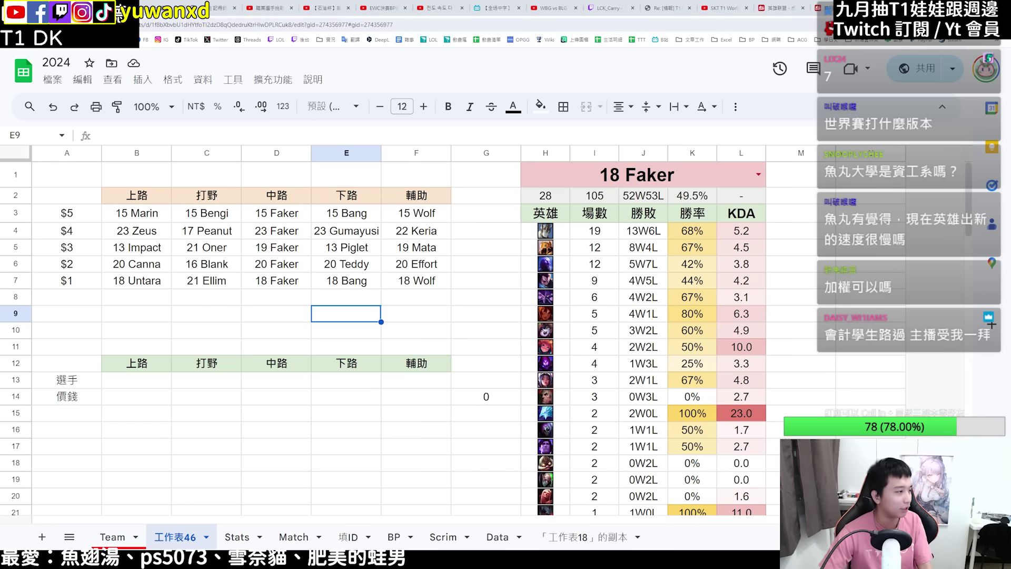
left_click(478, 455)
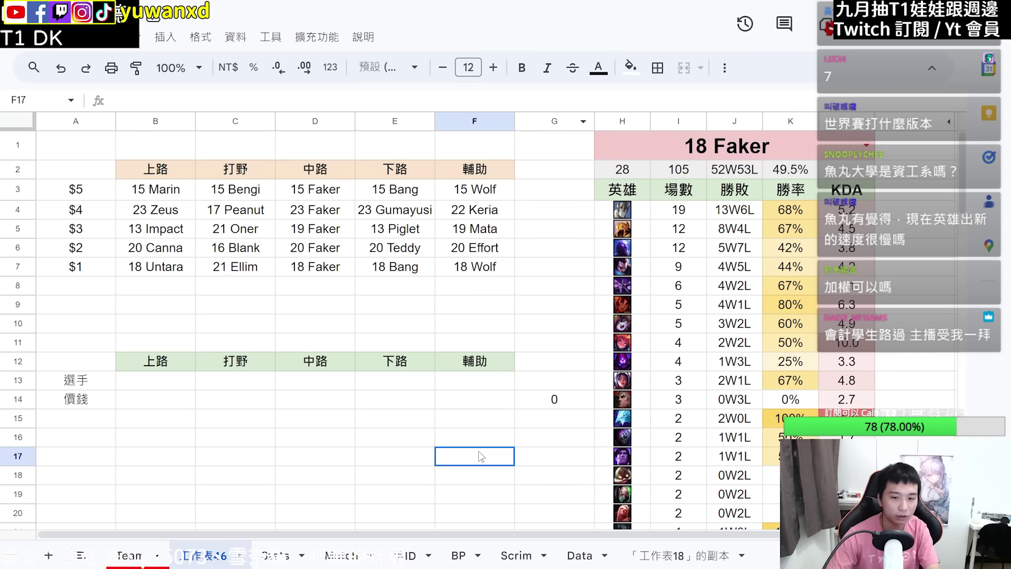
left_click(562, 407)
left_click(558, 384)
left_click(413, 406)
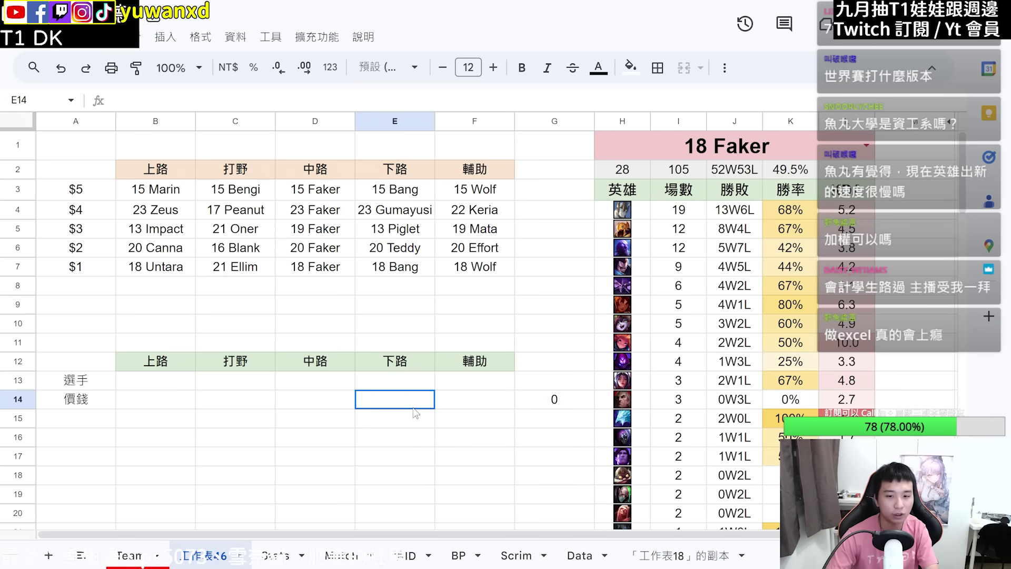
left_click(603, 116)
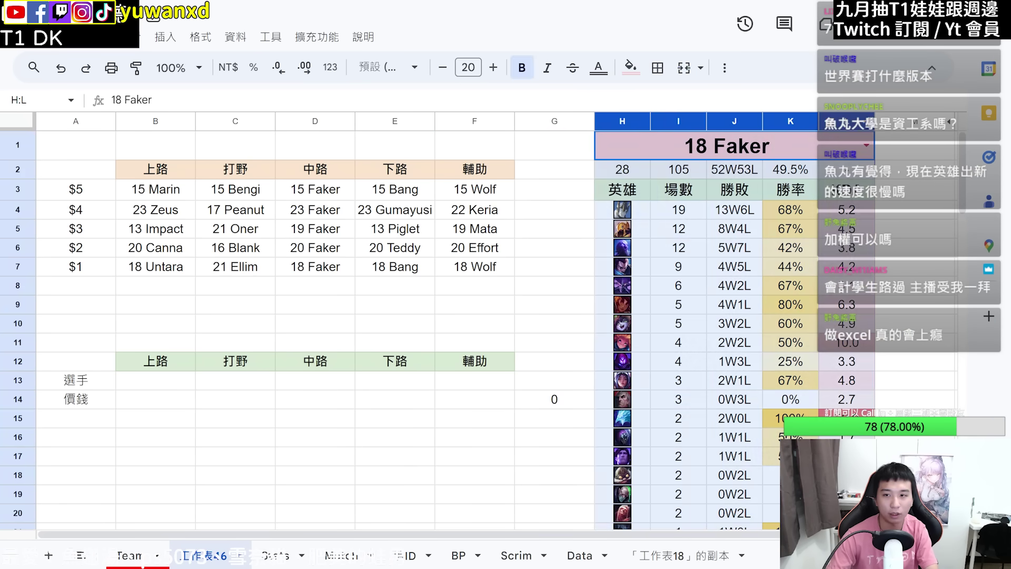
left_click(478, 288)
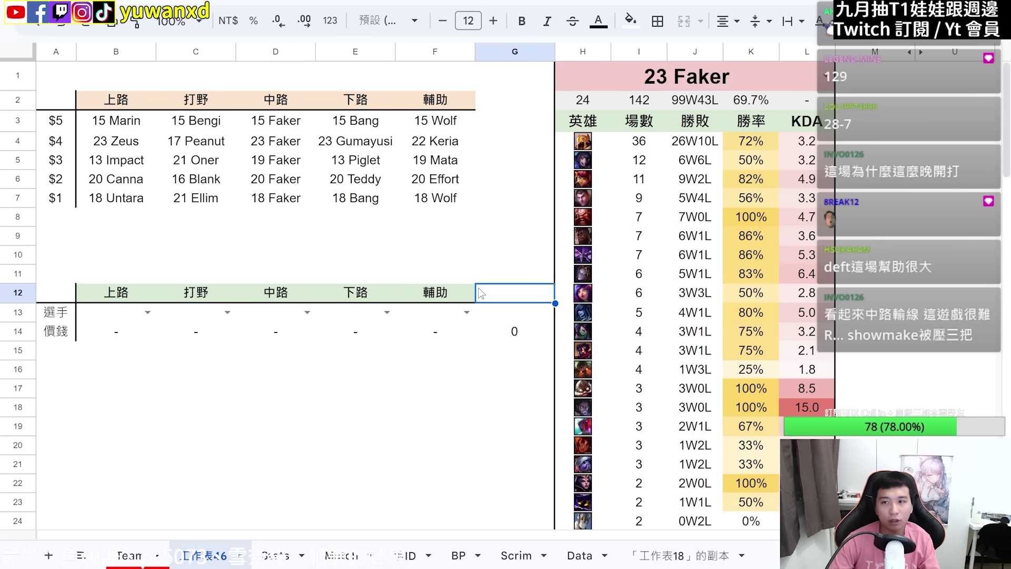
left_click(275, 368)
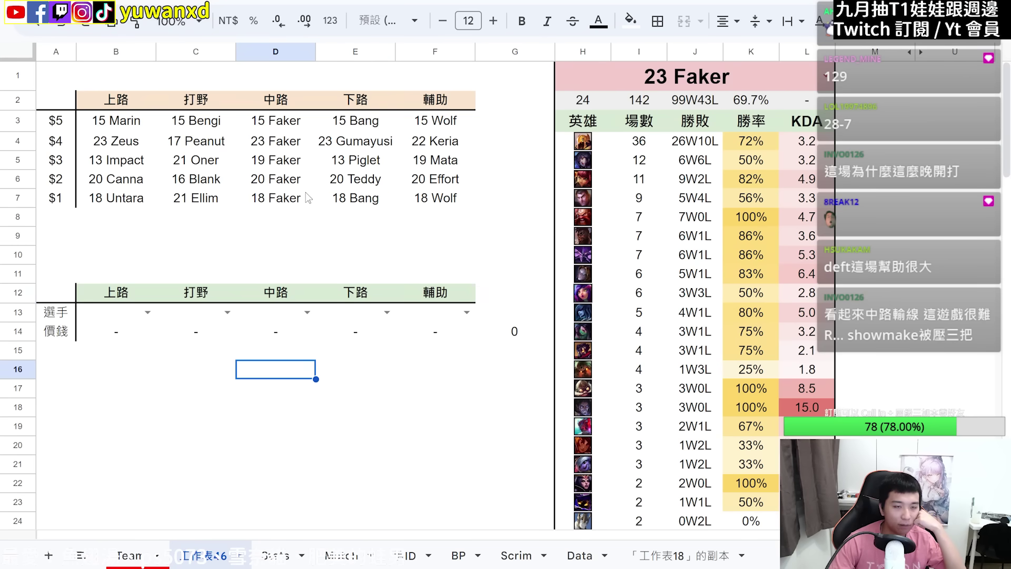
left_click(296, 240)
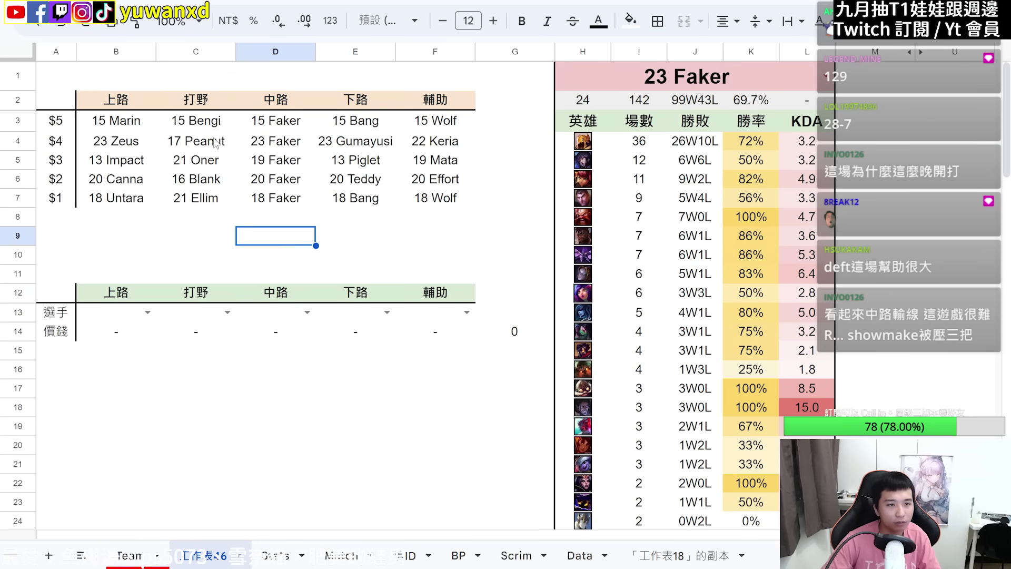
Show 21 Ellim's champion statistics and strike through 21 Ellim in the 打野 column.
left_click(180, 196)
left_click(823, 77)
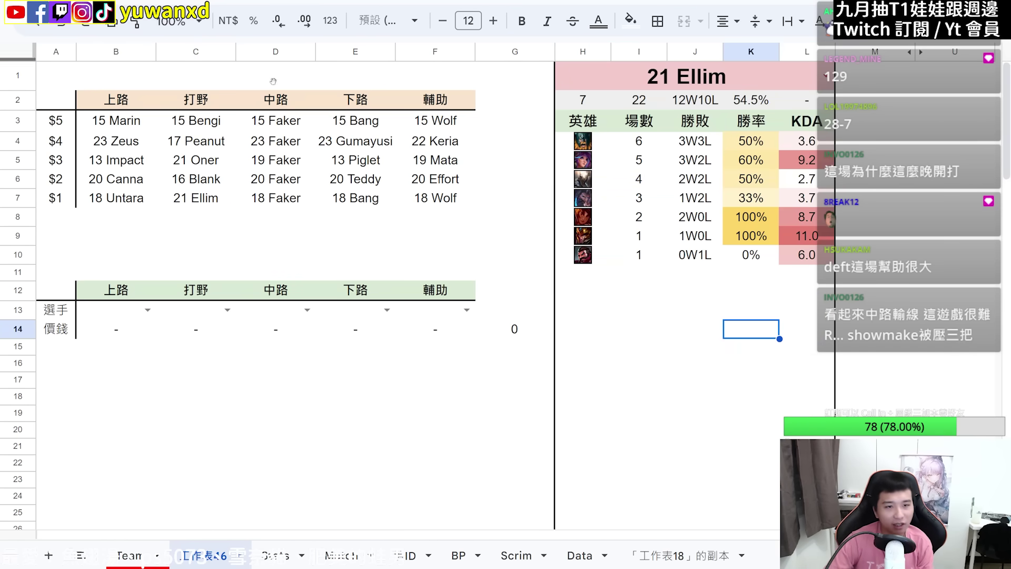
left_click(213, 200)
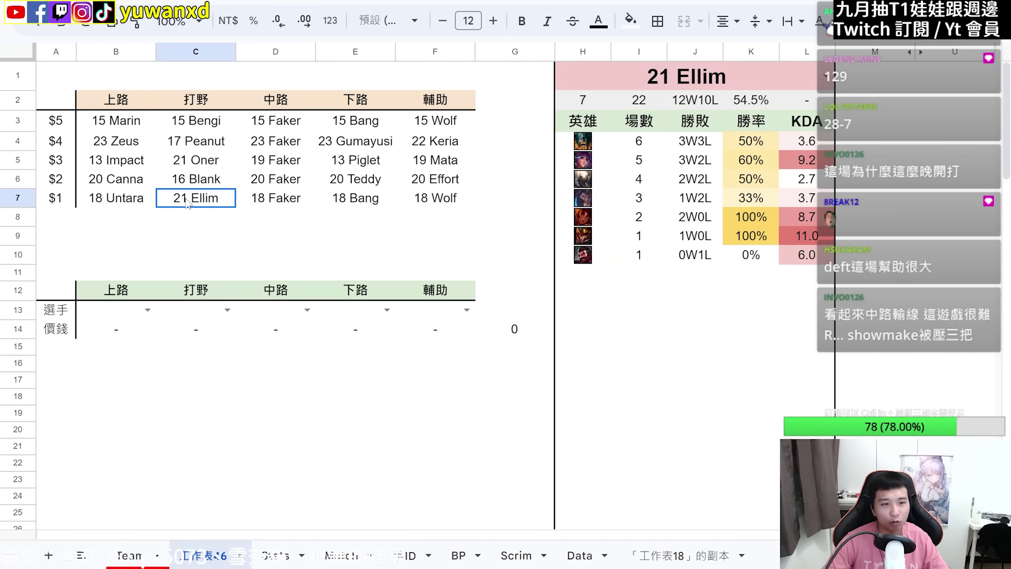
left_click(573, 21)
Switch the champion statistics to 15 Bengi and review the games, records, win rates and KDA.
left_click(345, 335)
left_click(823, 77)
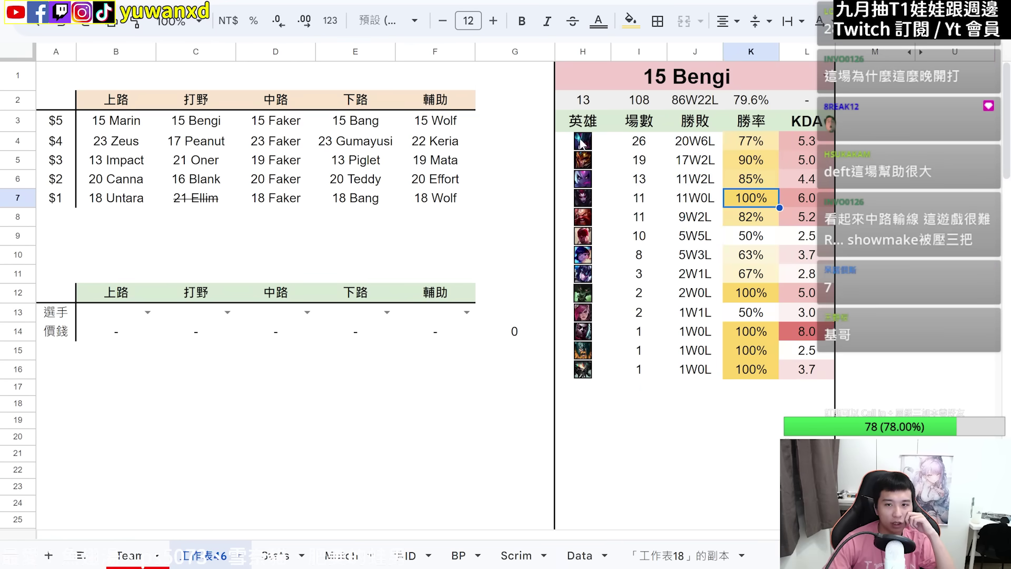
left_click_drag(583, 141, 794, 387)
left_click(716, 424)
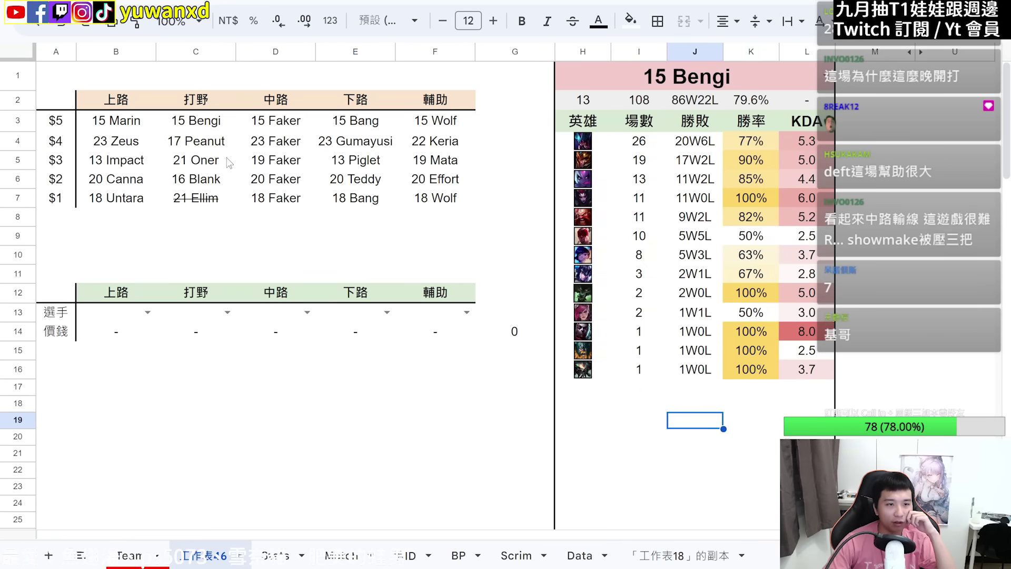
Switch the champion statistics to 17 Peanut and examine the most-played champion's row.
left_click(688, 76)
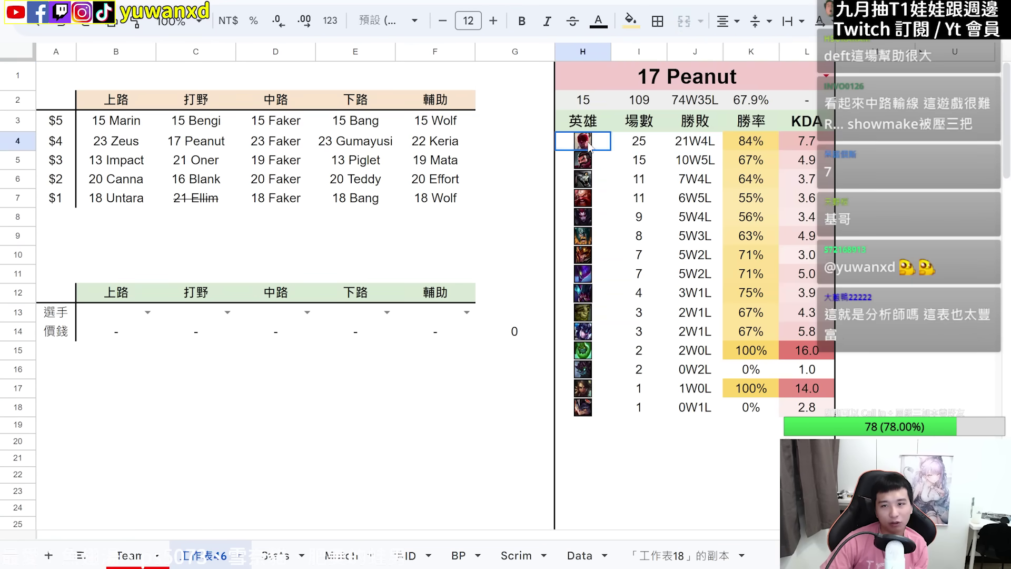
left_click_drag(585, 141, 783, 146)
left_click(801, 211)
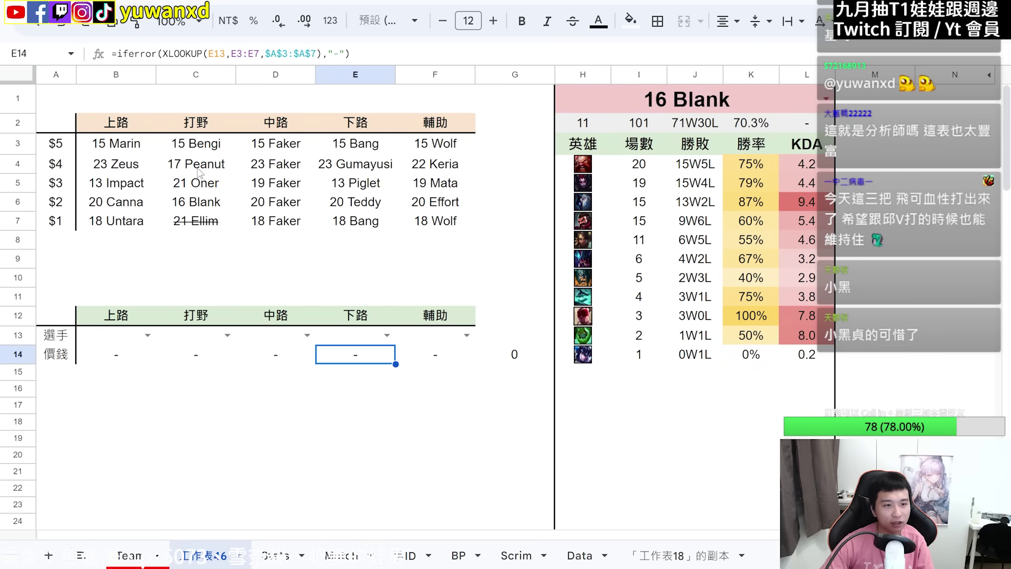
Compare the 打野 candidates and choose 15 Bengi as the lineup's jungler.
left_click(200, 150)
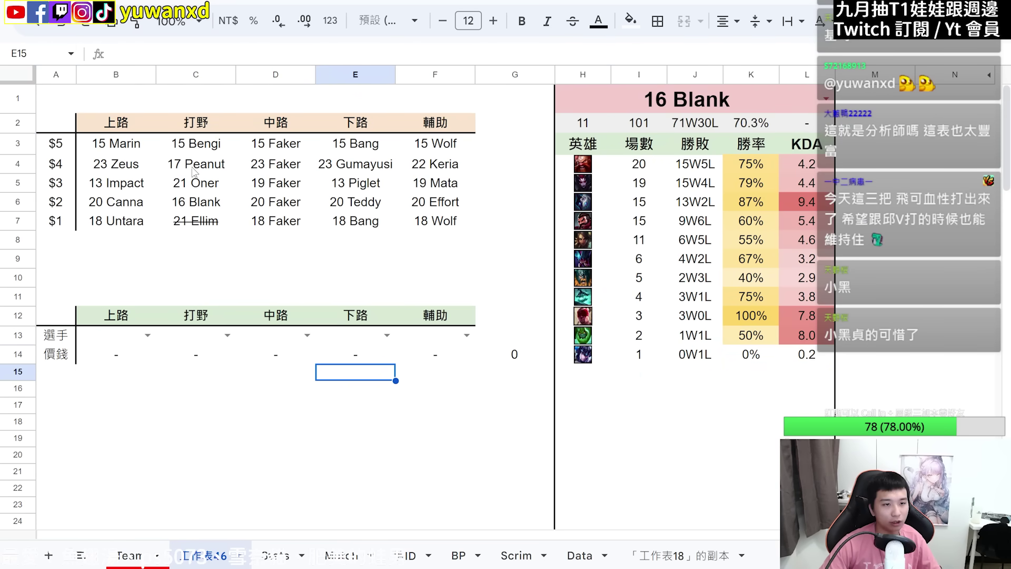
left_click(195, 181)
left_click(202, 205)
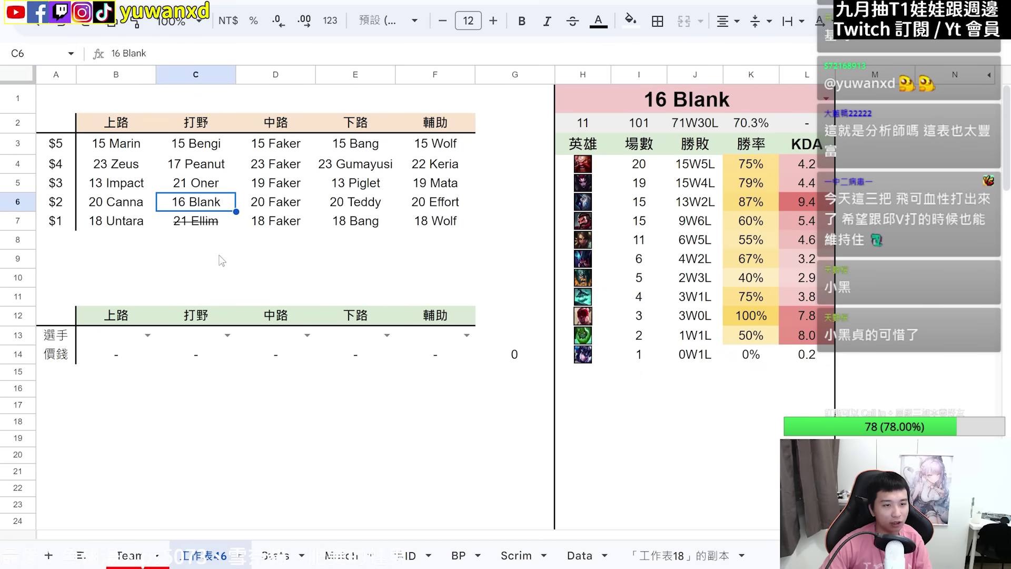
left_click(227, 335)
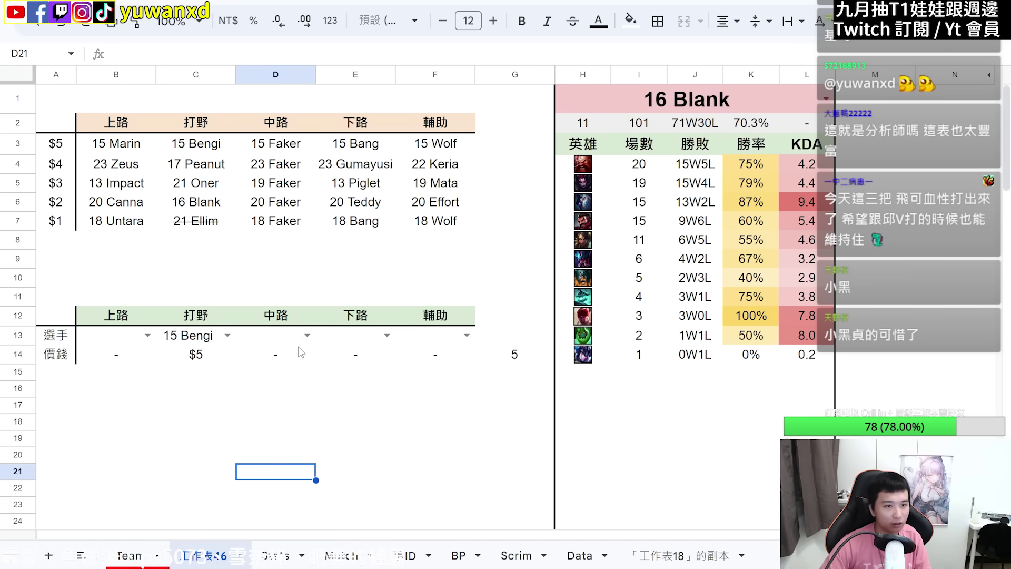
Choose 15 Faker as the lineup's 中路 player and look over the $5 row of players.
left_click(307, 335)
left_click(273, 363)
left_click(382, 452)
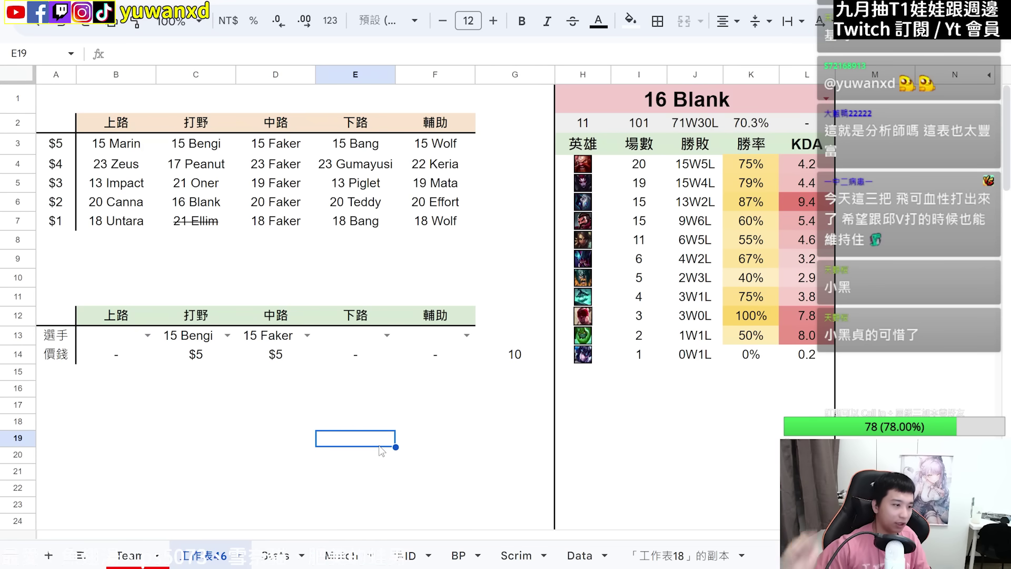
left_click_drag(435, 143, 116, 143)
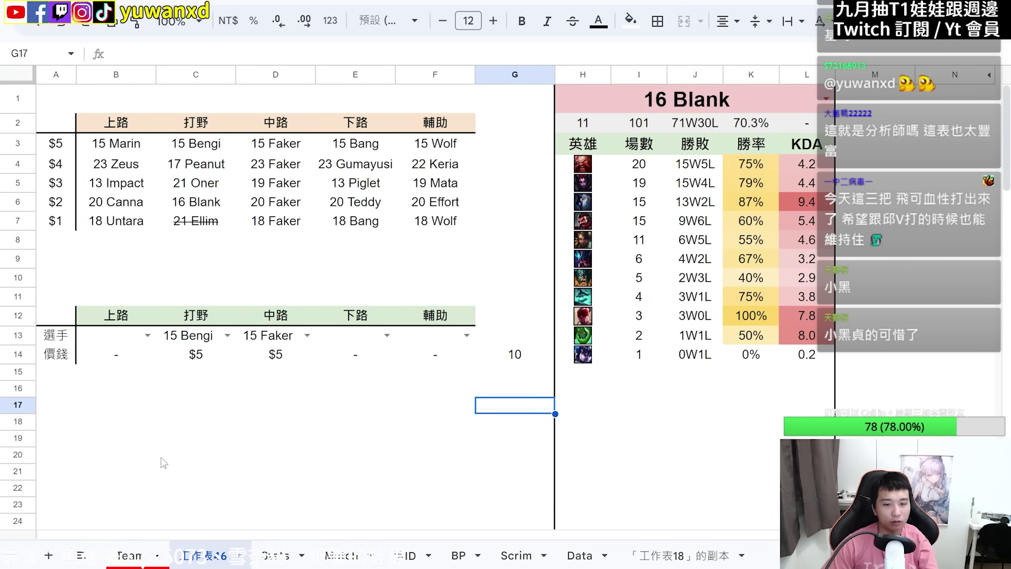
Note the possible splits of the remaining $5 as 1 1 3 in G17 and 2 2 1 in G18.
type("1 1 3")
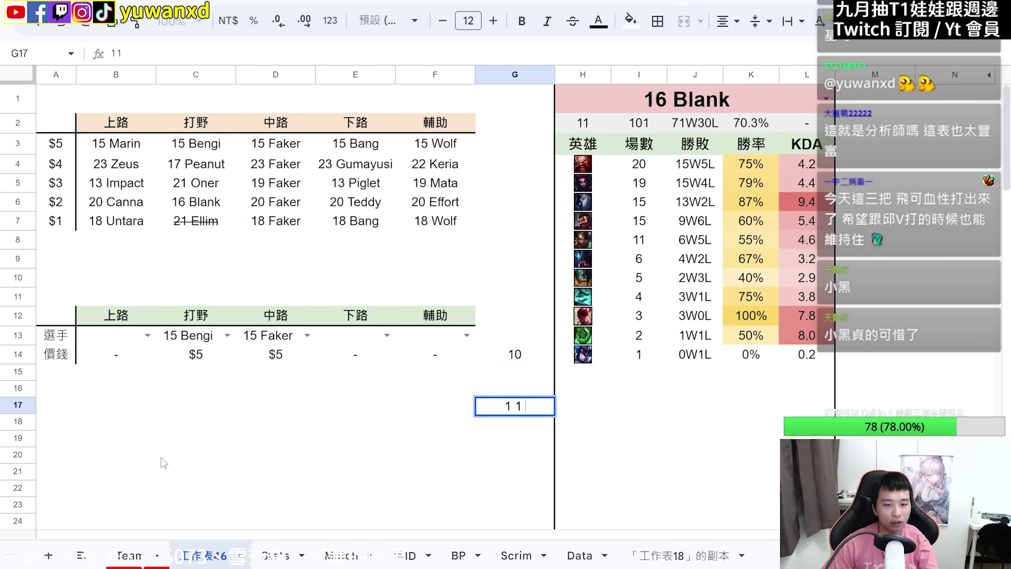
key("Tab")
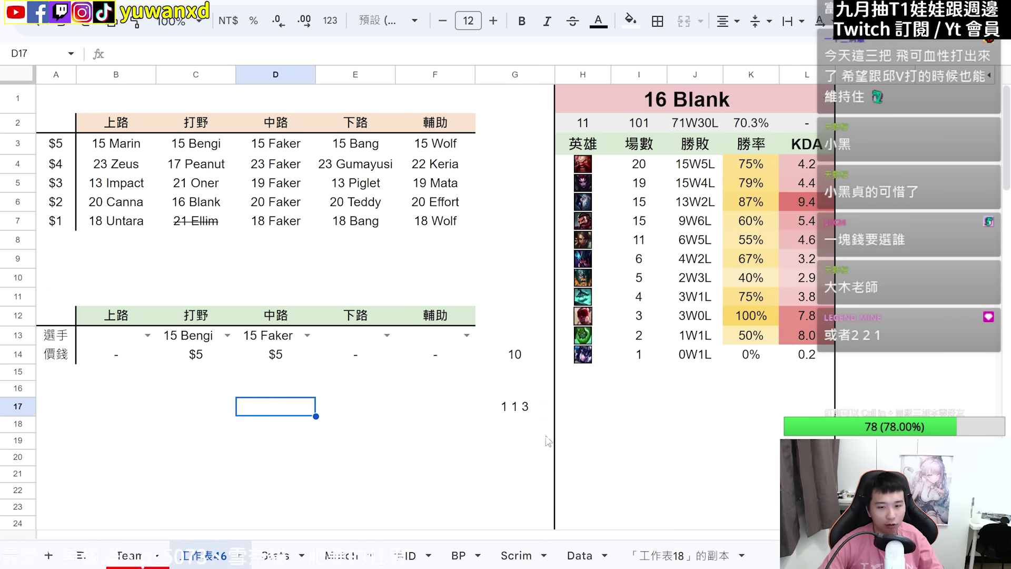
left_click(526, 428)
key("Up")
key("ctrl+c")
key("Down")
key("ctrl+v")
type("2 2 1")
Complete the lineup with 13 Impact as 上路, 18 Bang as 下路 and 18 Wolf as 輔助.
left_click(136, 189)
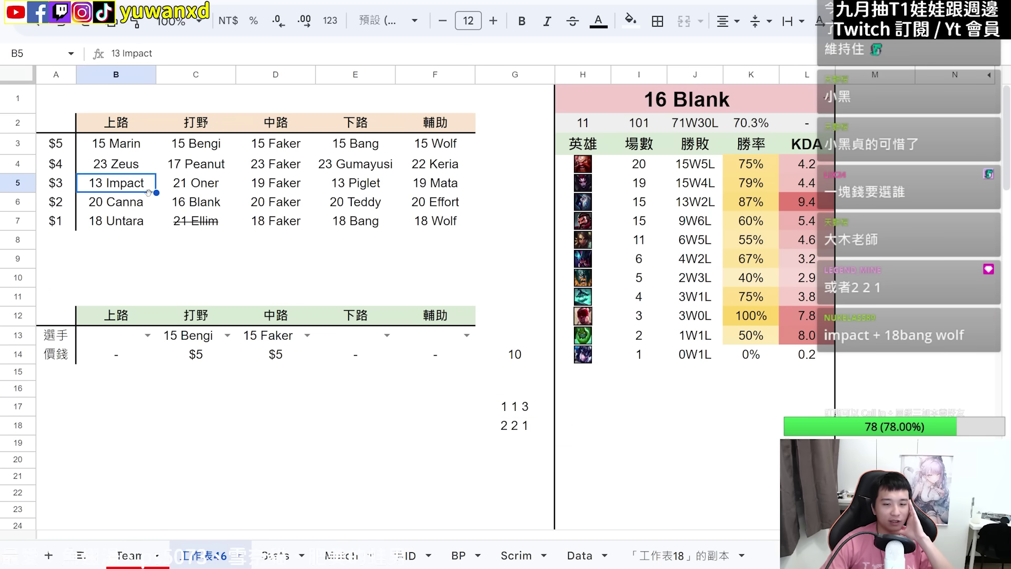
left_click(254, 395)
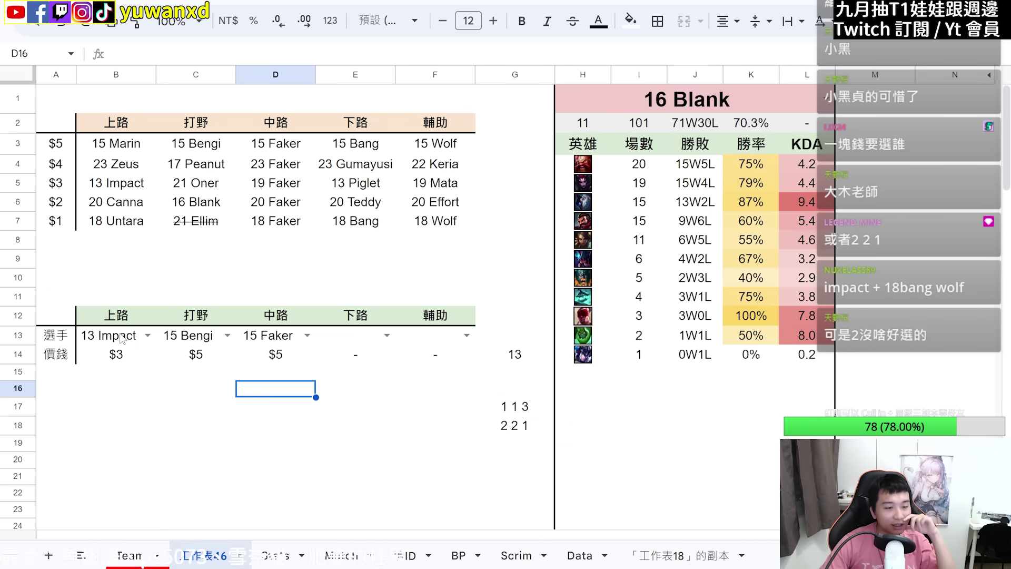
left_click(377, 339)
left_click(362, 446)
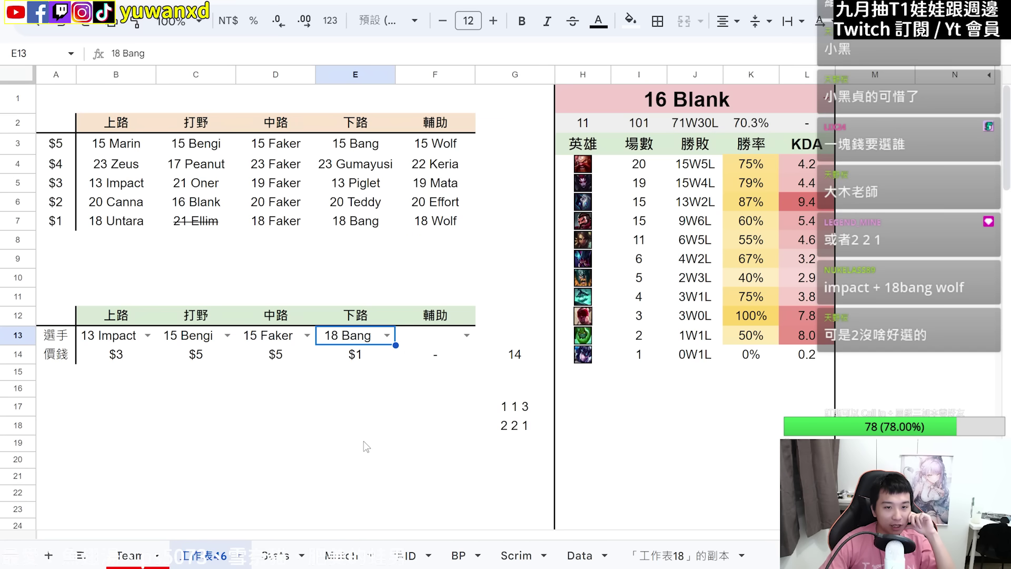
left_click(466, 332)
left_click(438, 448)
left_click(290, 463)
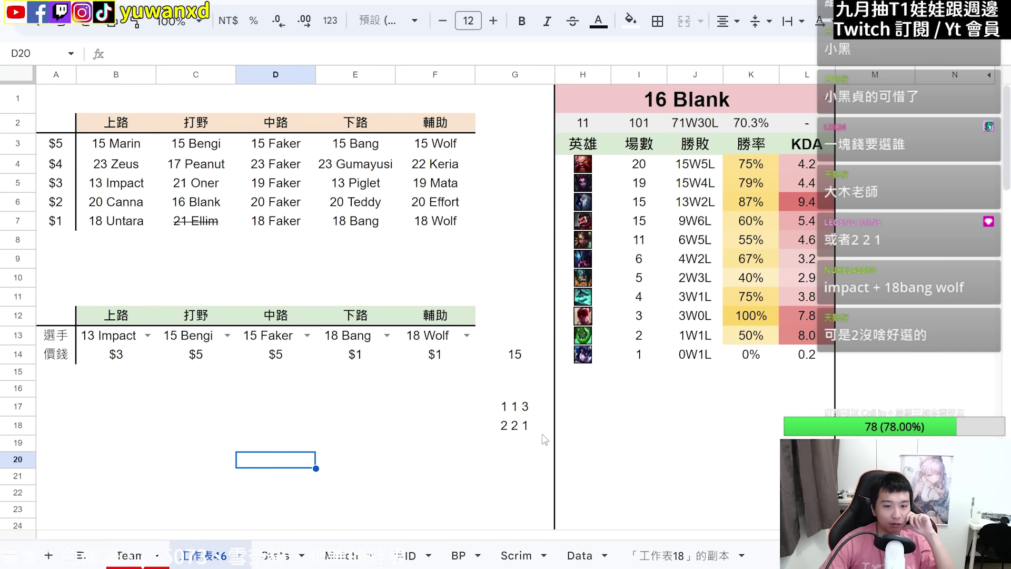
Review the champion statistics of 13 Impact and 18 Bang, and clear the price-split notes in G17:G18.
left_click(587, 87)
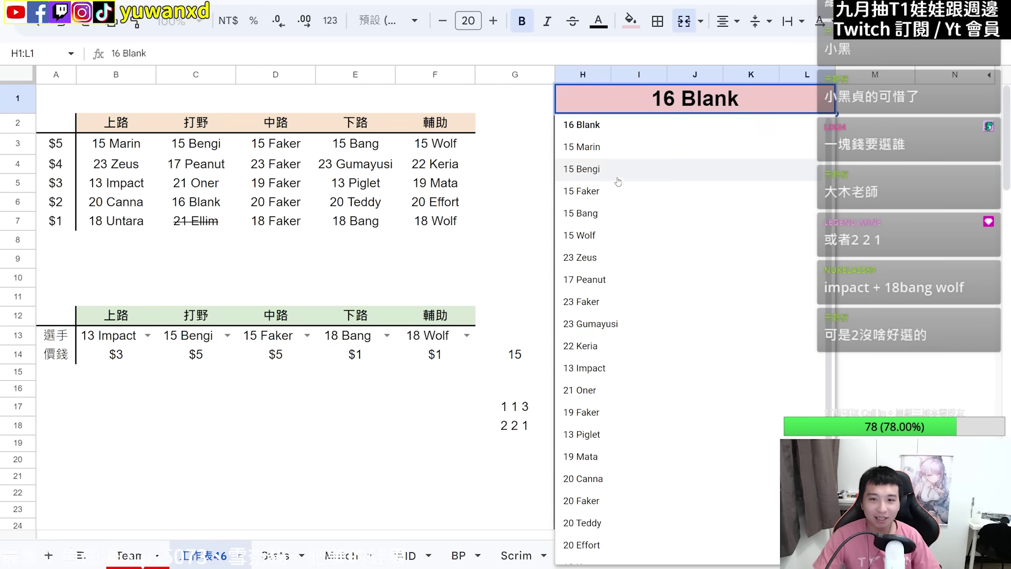
left_click(680, 367)
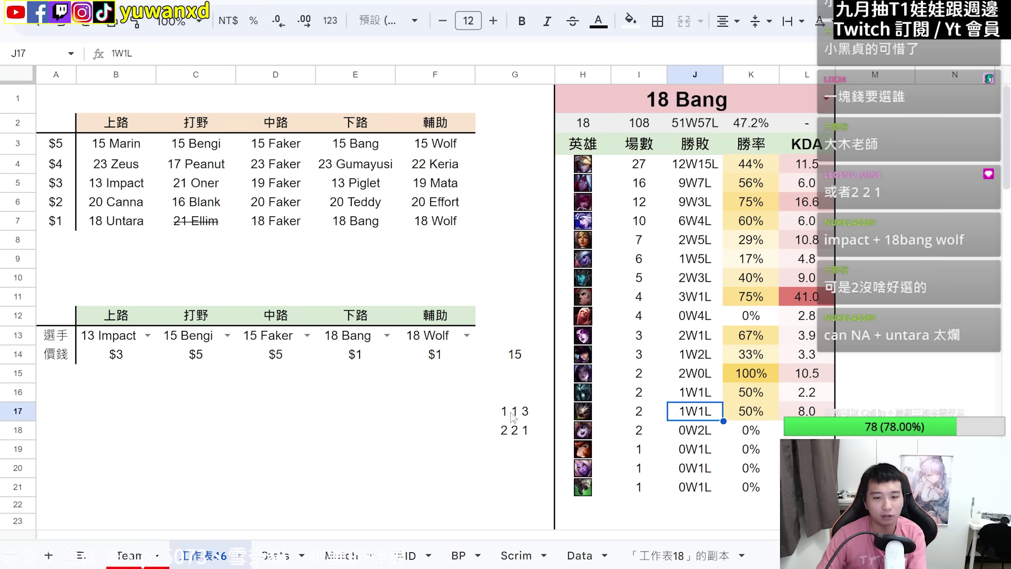
left_click_drag(514, 411, 513, 429)
key("Delete")
Strike through 20 Canna and 18 Untara in the 上路 column of the price table.
left_click_drag(116, 201, 115, 221)
left_click(573, 22)
left_click(143, 254)
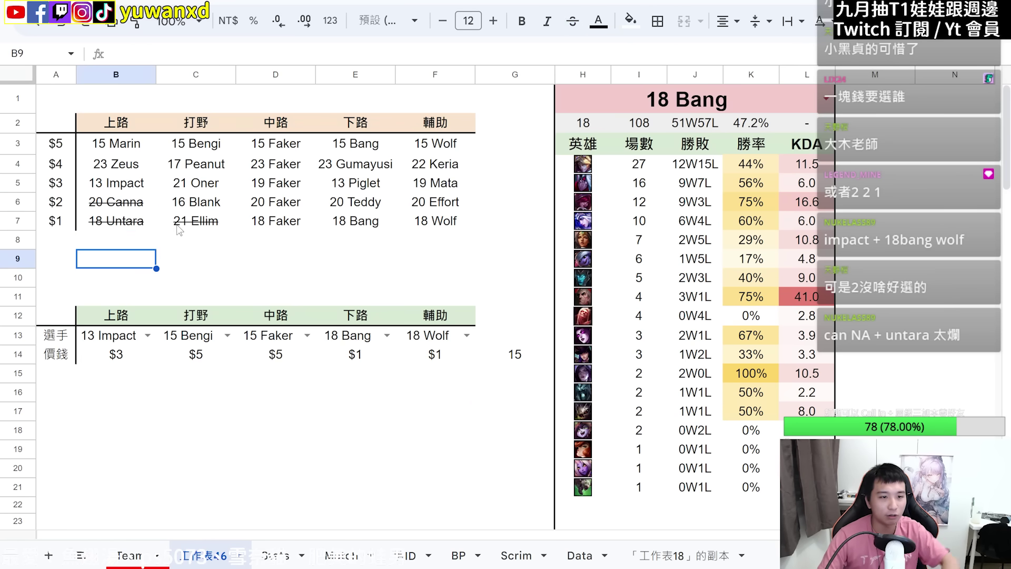
Strike through 13 Piglet in the 下路 column and 20 Effort in the 輔助 column.
left_click(352, 188)
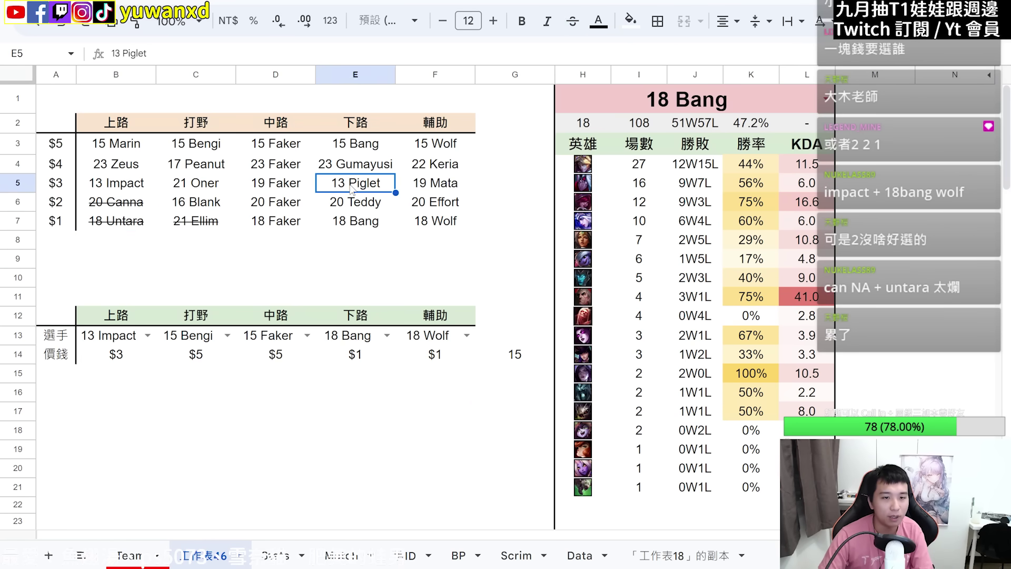
left_click(577, 23)
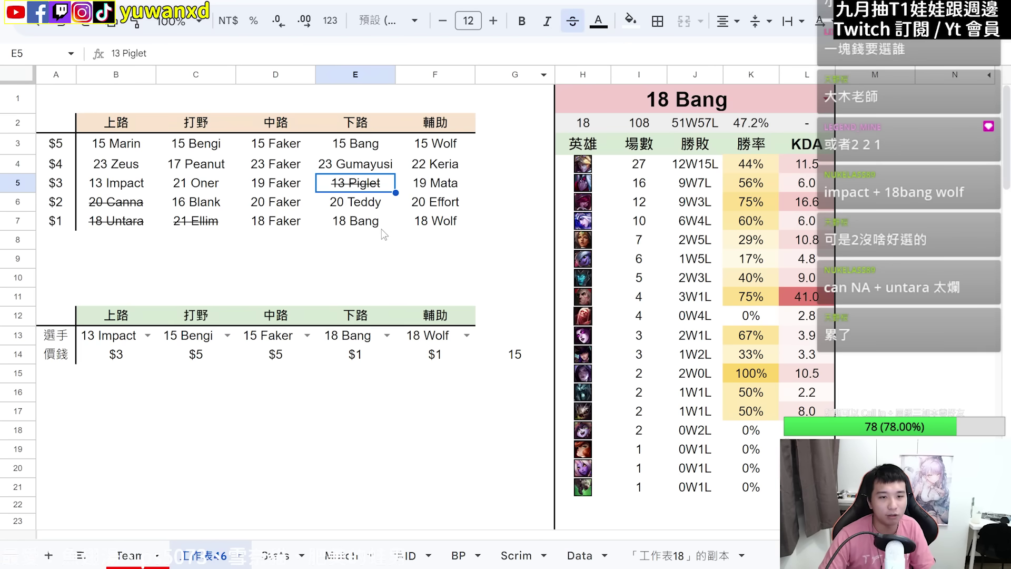
key("Right")
key("Down")
key("ctrl+c")
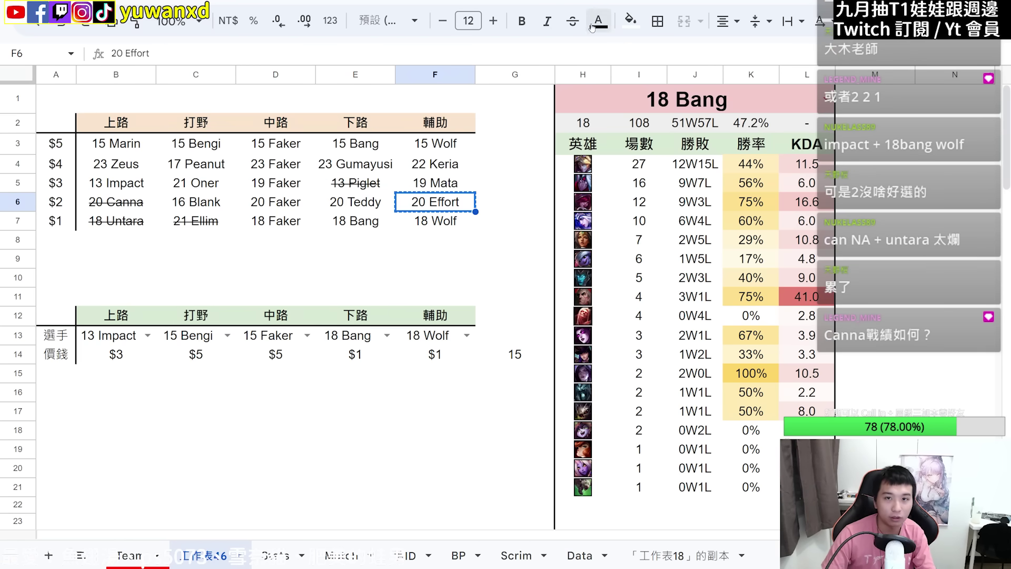
key("alt+shift+5")
key("Right")
key("Down")
key("Down")
key("Down")
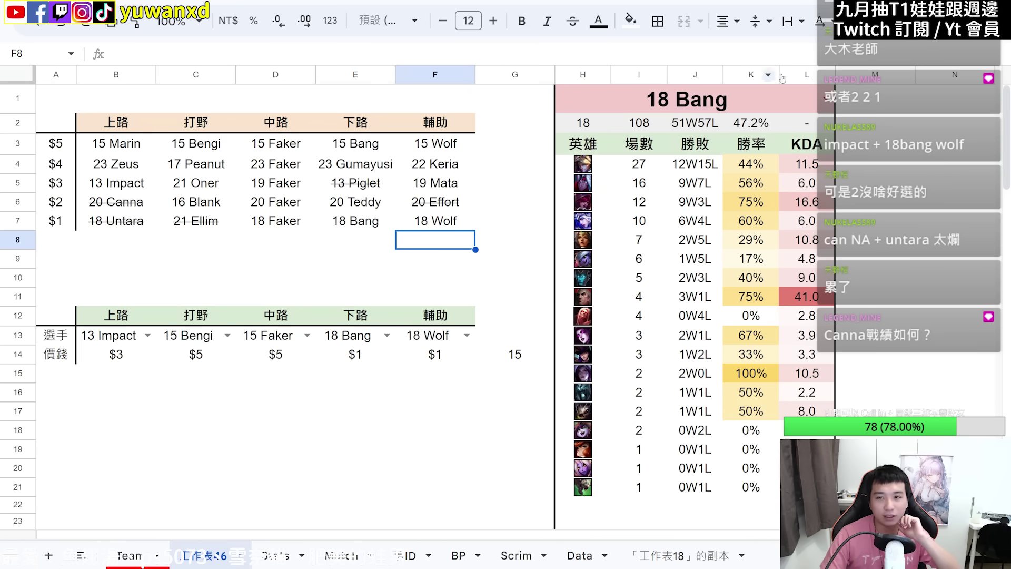
Switch the champion statistics to 20 Canna and review the overall record and win rates.
left_click(815, 105)
scroll(627, 281, "down", 3)
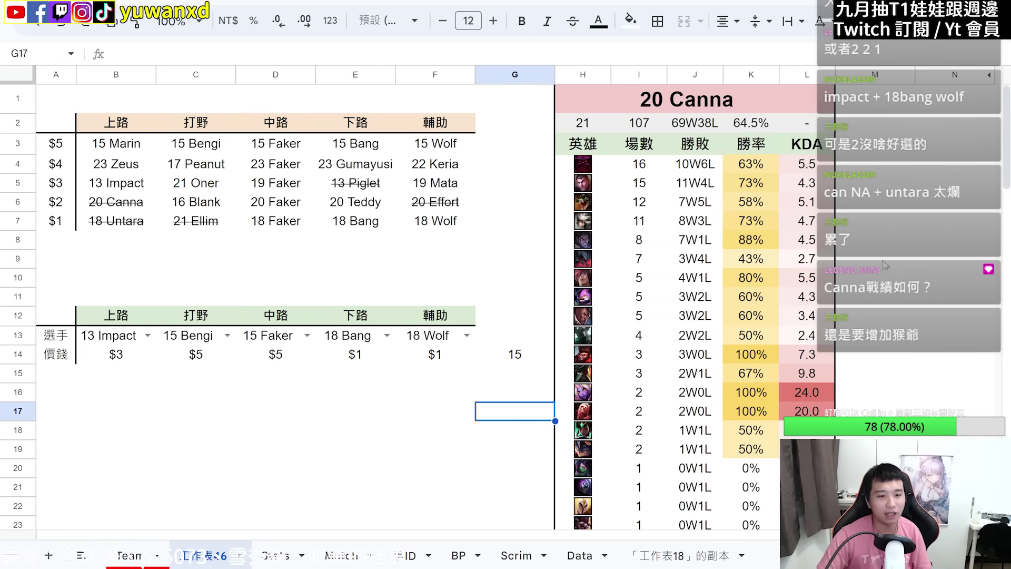
Duplicate the lineup table with its price row below the first, clear its players and choose 23 Zeus as 上路.
left_click(198, 388)
left_click_drag(65, 309, 506, 355)
key("ctrl+c")
left_click(113, 337)
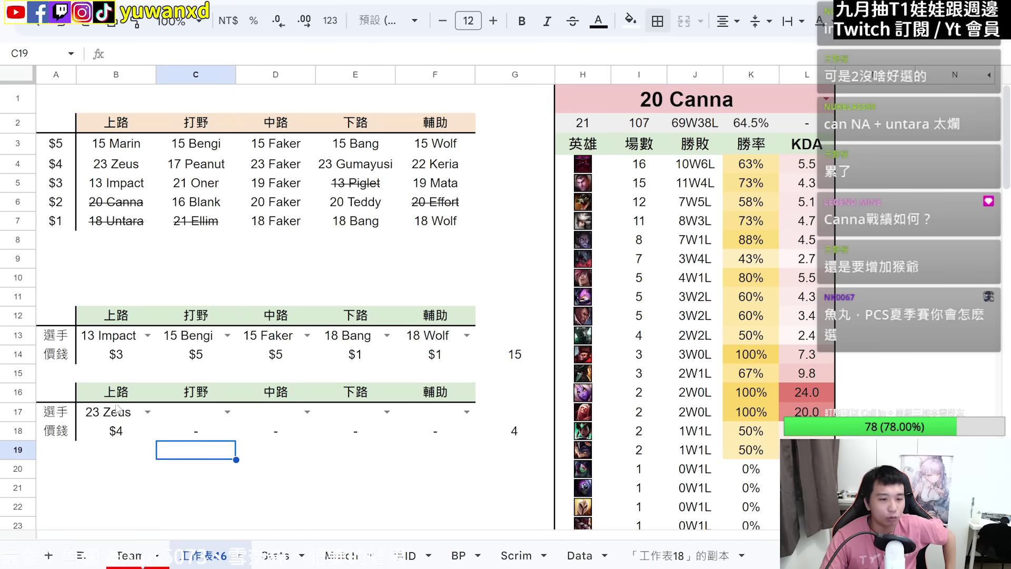
Choose 18 Faker as the second lineup's 中路 player and switch the champion statistics to 18 Faker.
left_click(307, 374)
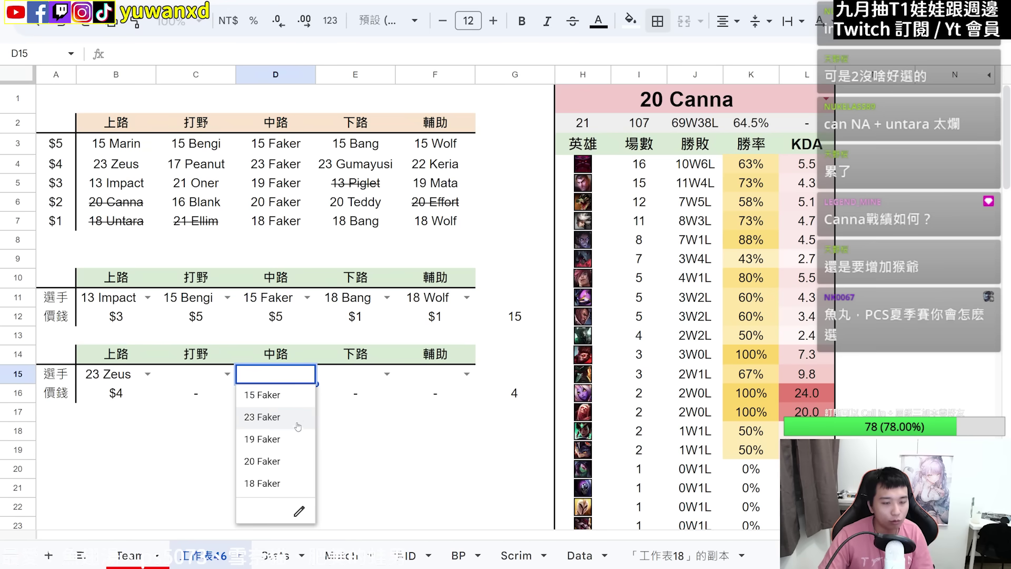
left_click(287, 488)
double_click(684, 99)
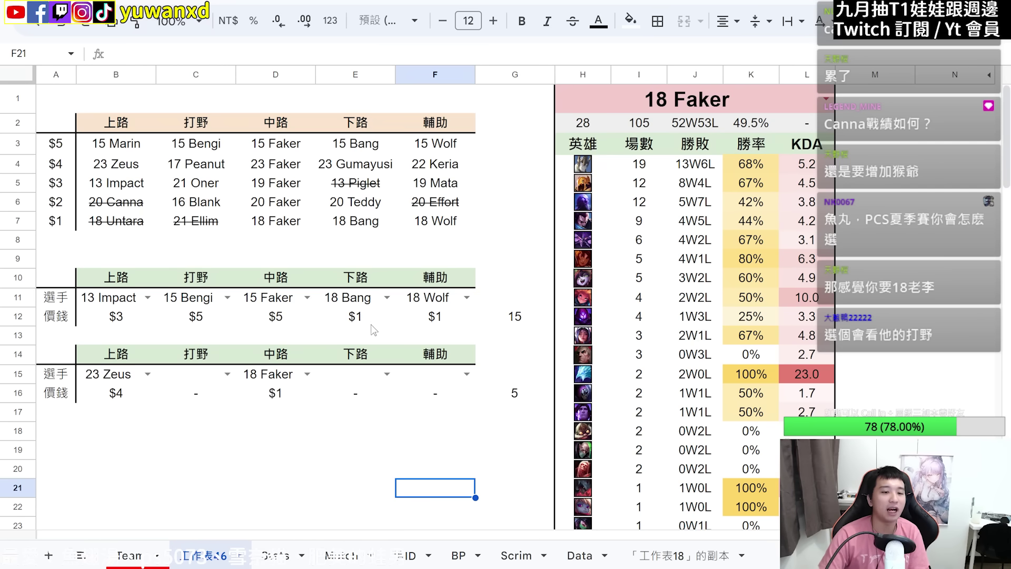
Switch the champion statistics to 17 Peanut and choose 17 Peanut as the second lineup's 打野 player.
left_click(826, 98)
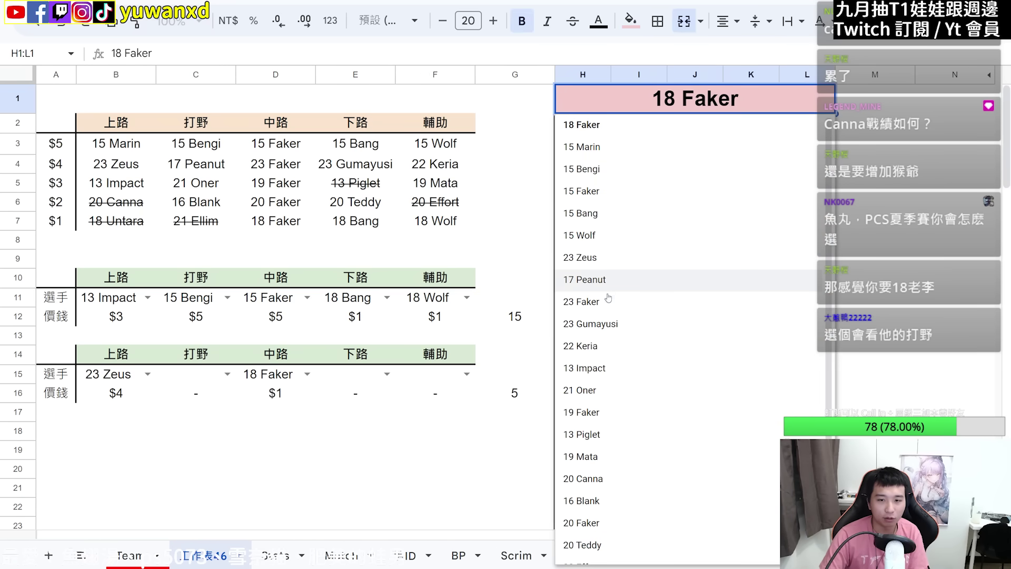
left_click(611, 280)
left_click(600, 207)
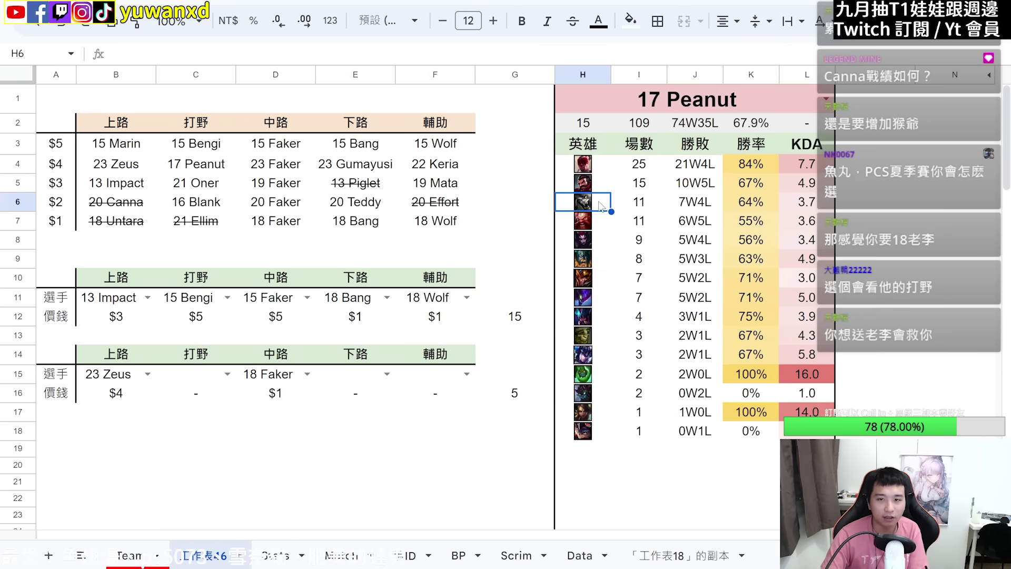
left_click(332, 453)
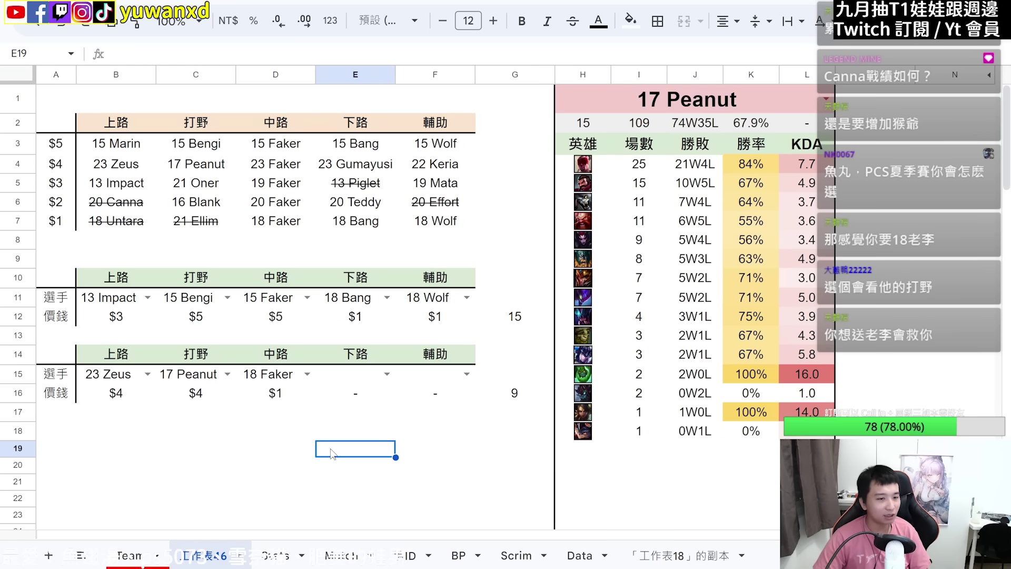
left_click(64, 409)
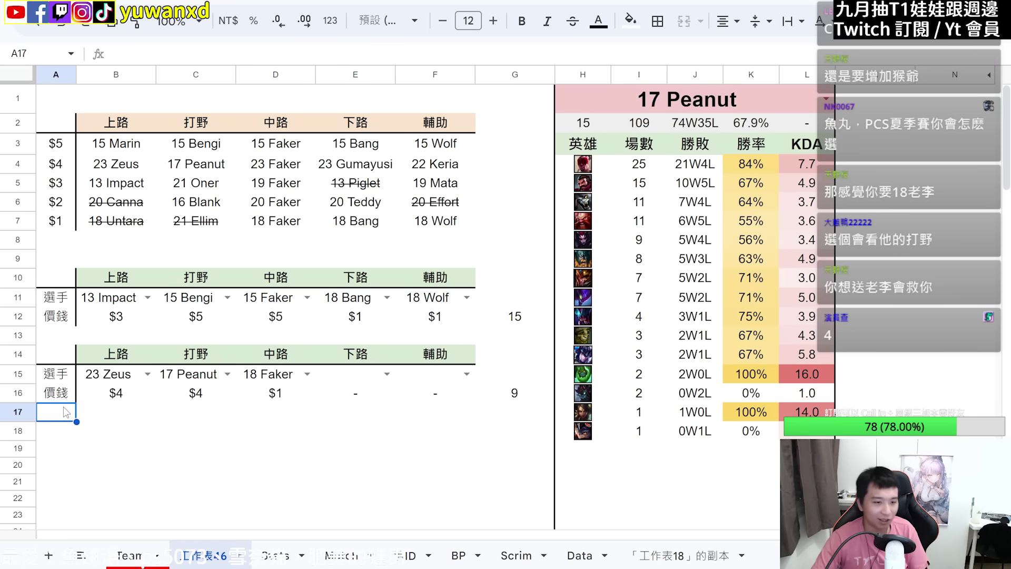
Compare the champion statistics of the 下路 candidates 15 Bang, 23 Gumayusi and 20 Teddy.
left_click(194, 437)
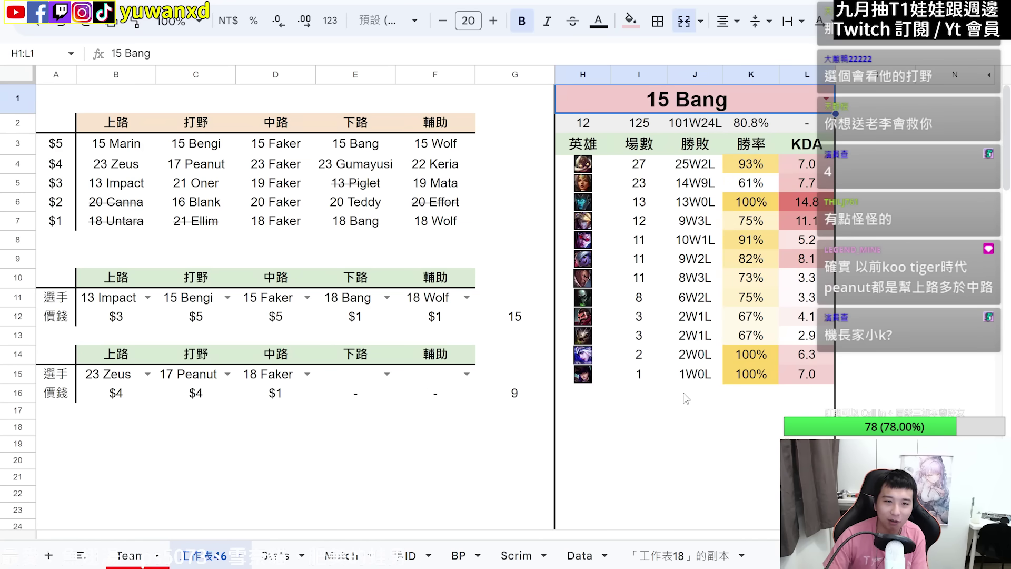
key("Return")
left_click(612, 433)
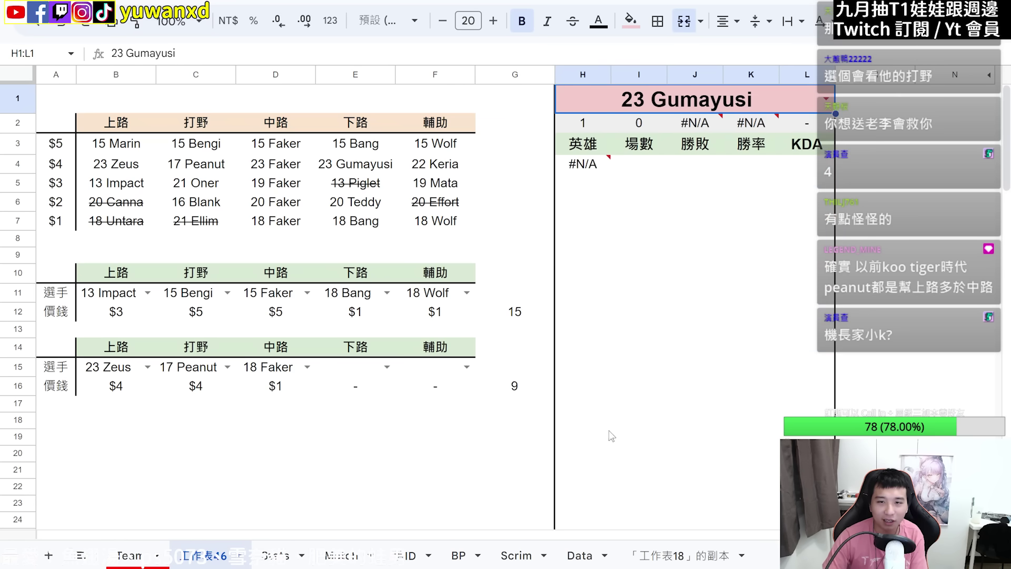
left_click(735, 327)
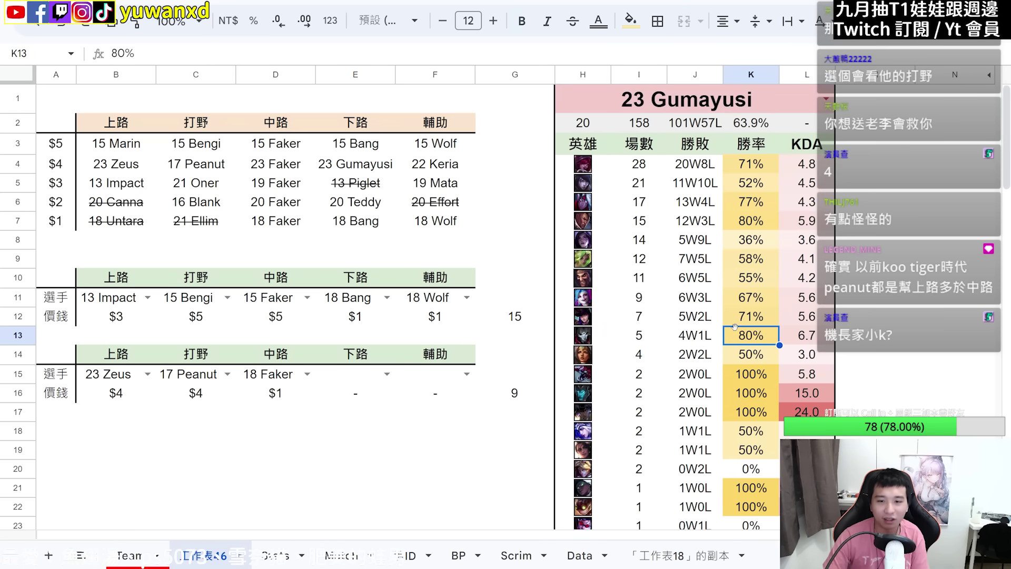
double_click(687, 99)
left_click(587, 523)
left_click(507, 503)
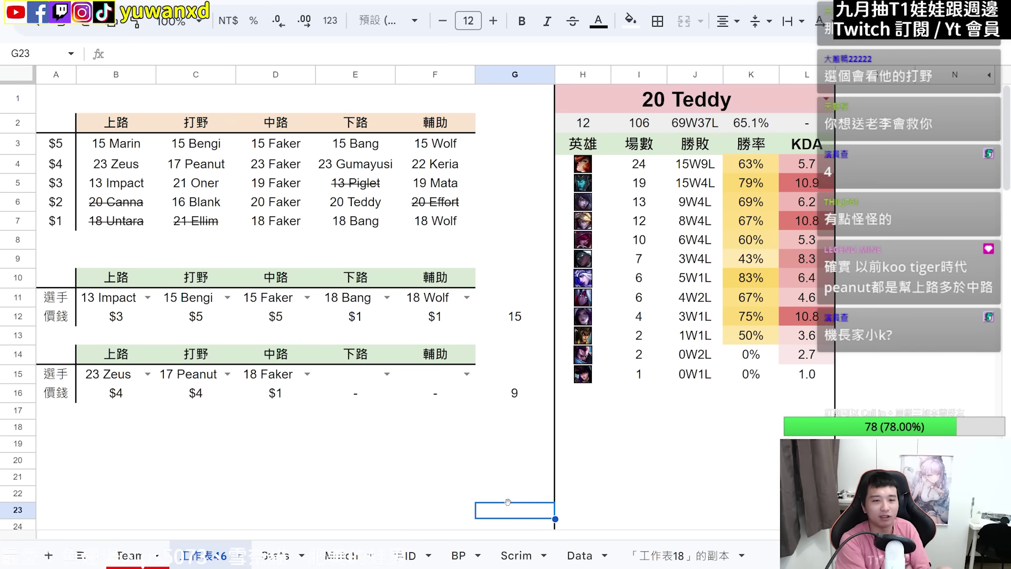
Choose 20 Teddy as 下路 and 22 Keria as 輔助 in the second lineup.
left_click(386, 374)
left_click(358, 460)
left_click(466, 374)
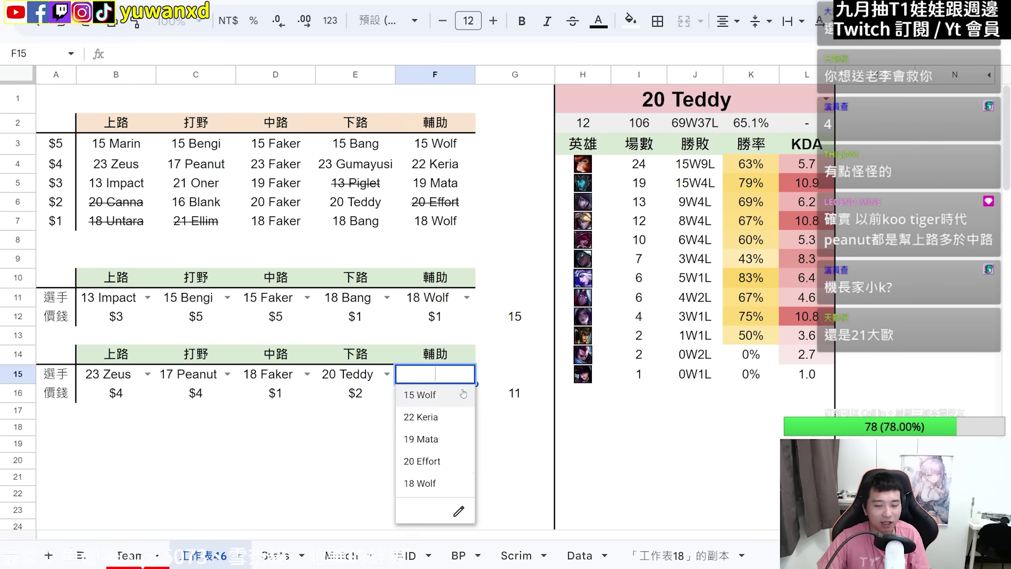
left_click(440, 417)
left_click(373, 454)
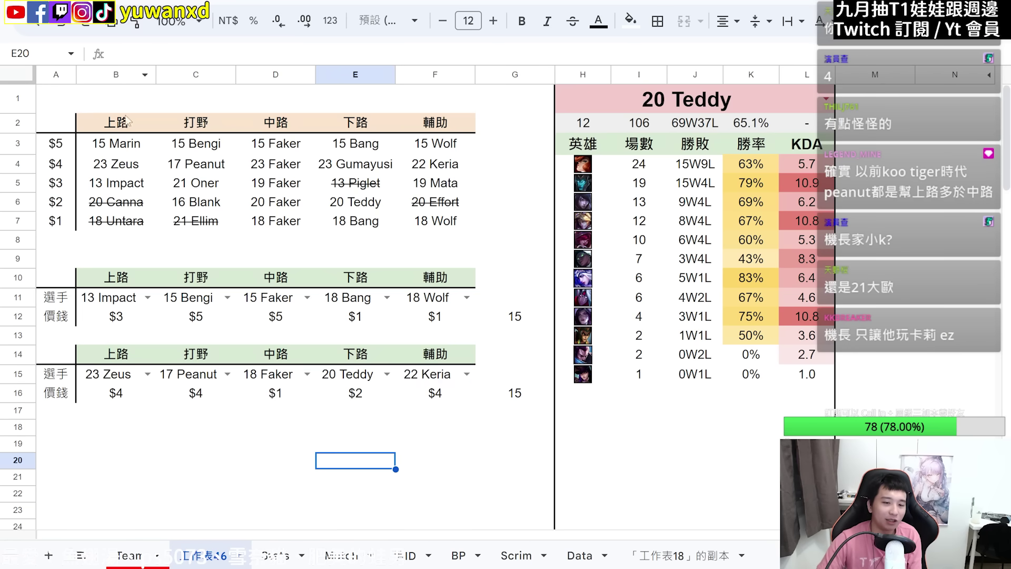
Try 18 Bang as 下路 and 15 Wolf as 輔助 in the second lineup.
left_click(386, 374)
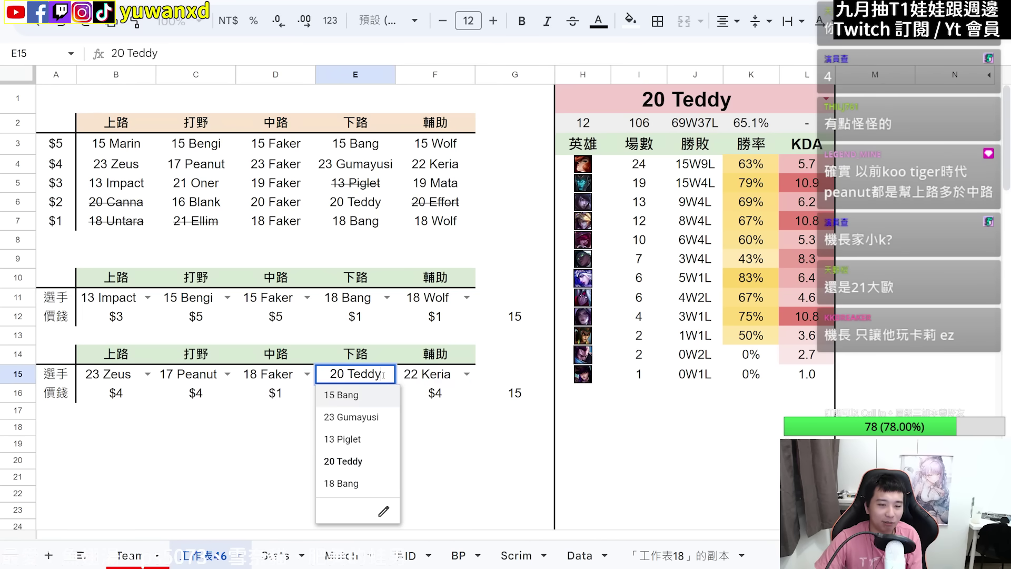
left_click(353, 483)
left_click(457, 375)
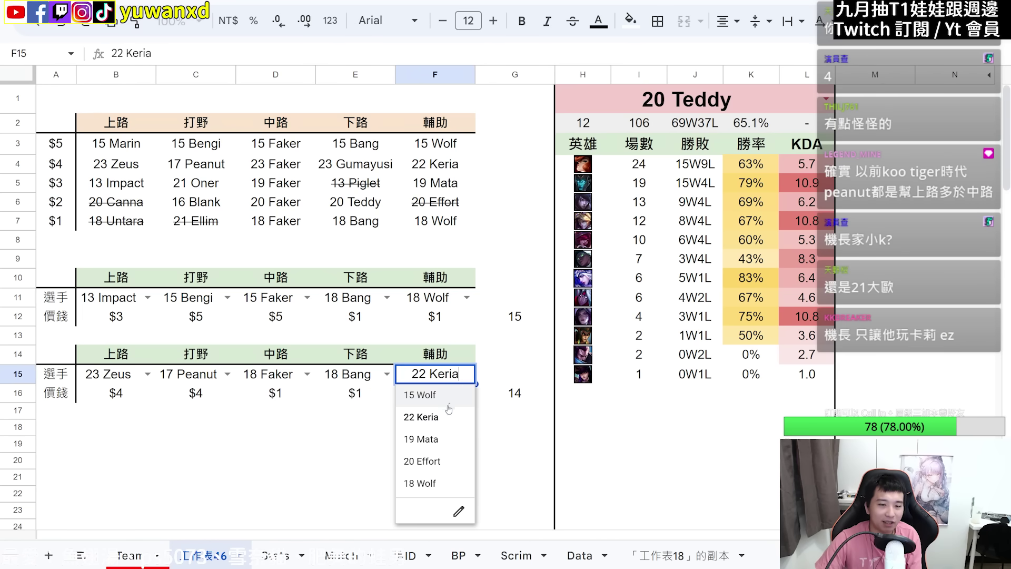
left_click(421, 395)
left_click(401, 468)
Switch the champion statistics to 15 Wolf and examine the full champion list with records, win rates and KDA.
left_click(827, 99)
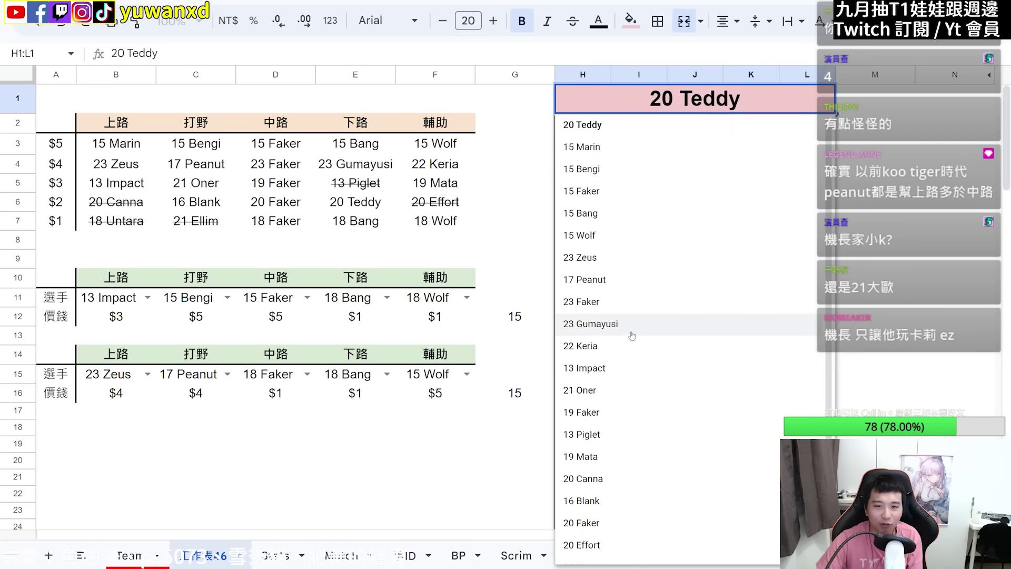
left_click(603, 235)
left_click(416, 445)
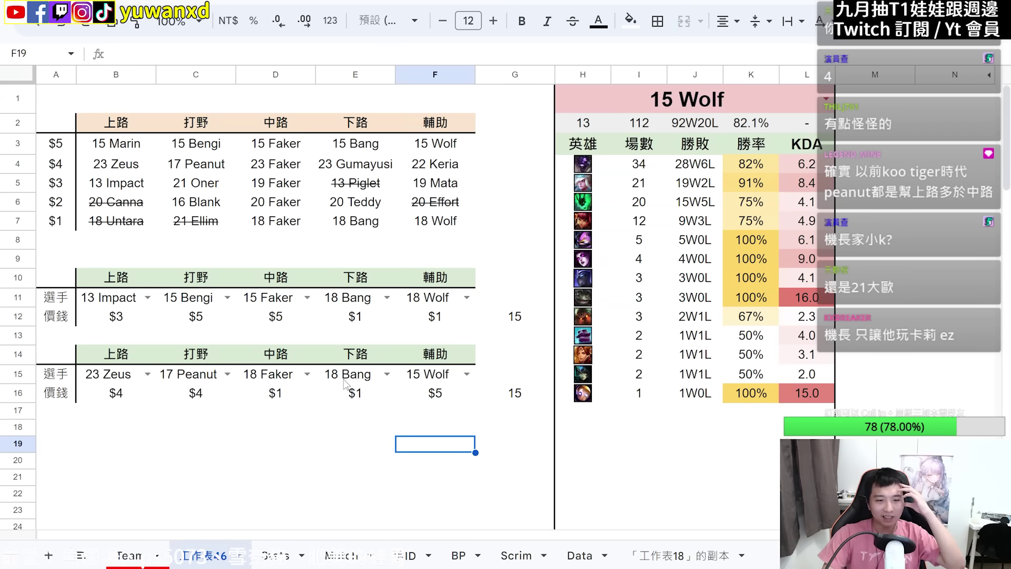
left_click_drag(583, 164, 804, 395)
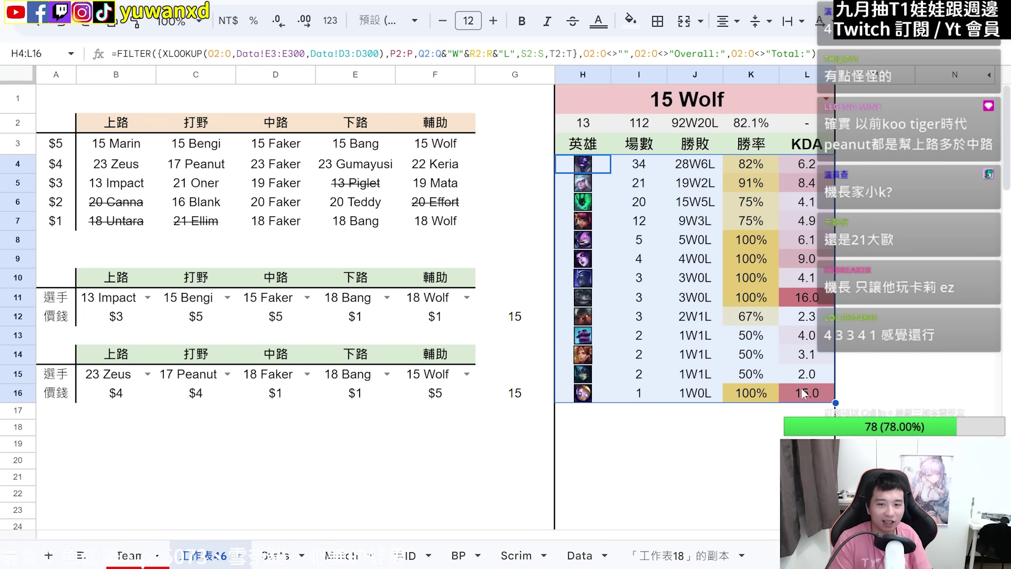
Check 18 Bang's champion statistics and set the second lineup's 輔助 to 22 Keria and its 下路 to 20 Teddy.
left_click(467, 374)
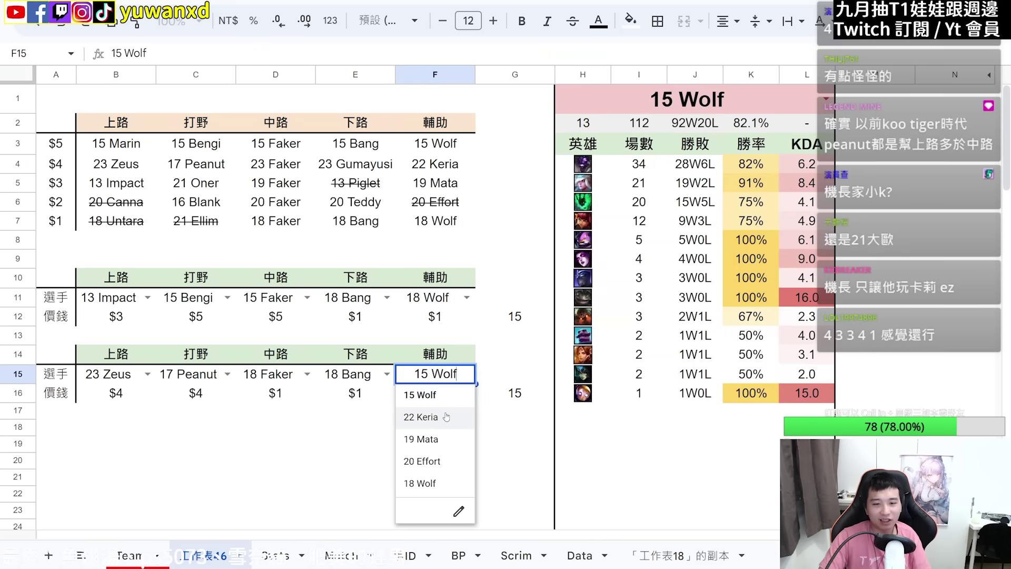
left_click(446, 416)
left_click(695, 99)
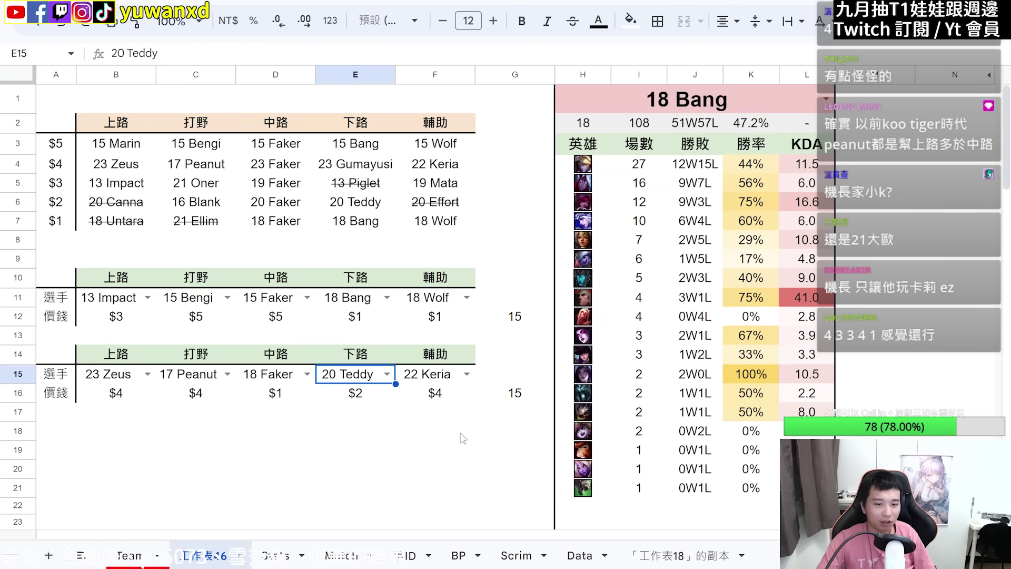
left_click(459, 435)
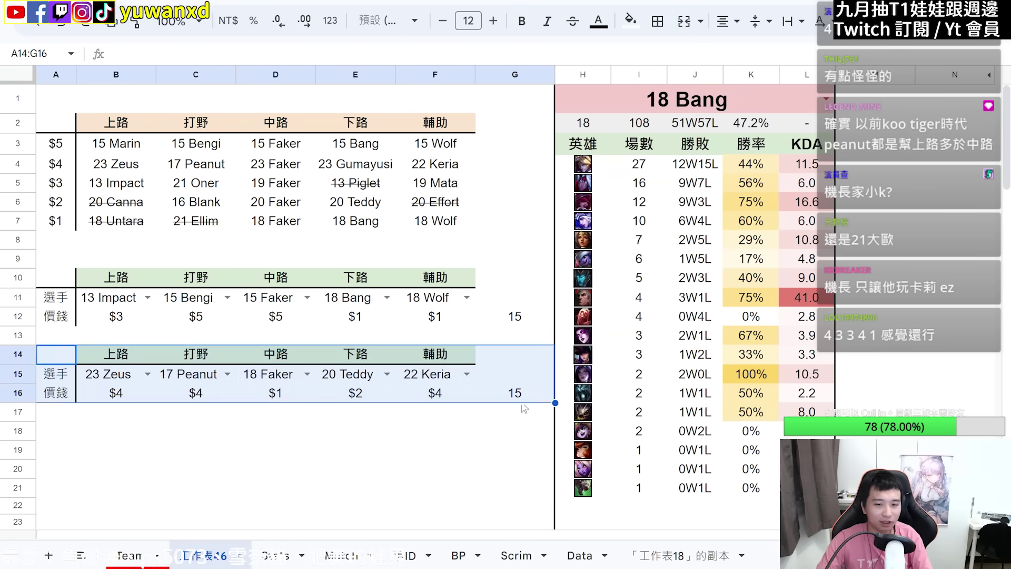
Clear the players in the copied third lineup and choose 23 Zeus as its 上路.
left_click_drag(117, 452, 364, 457)
left_click_drag(364, 457, 429, 454)
key("Delete")
left_click(147, 451)
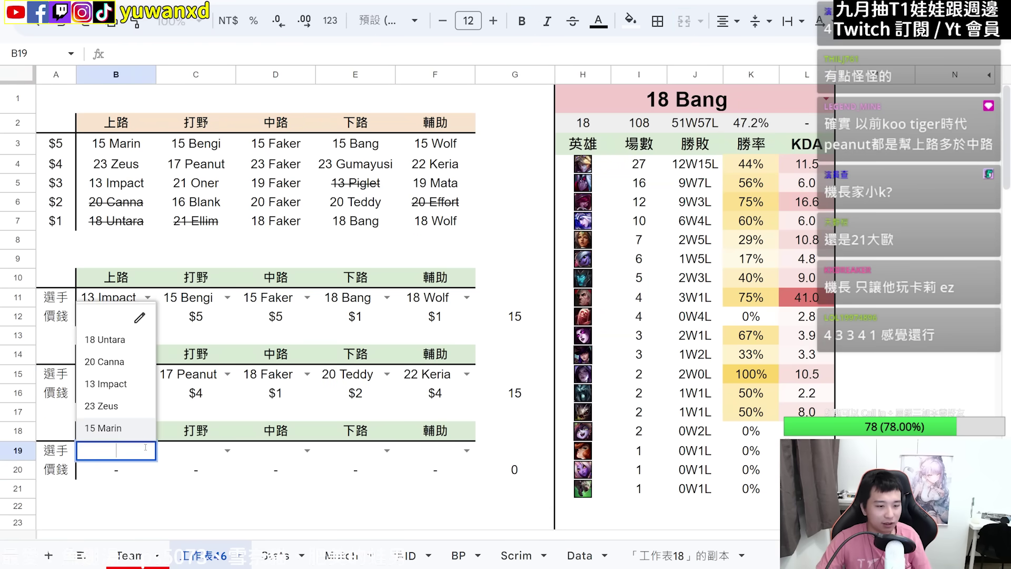
left_click(127, 410)
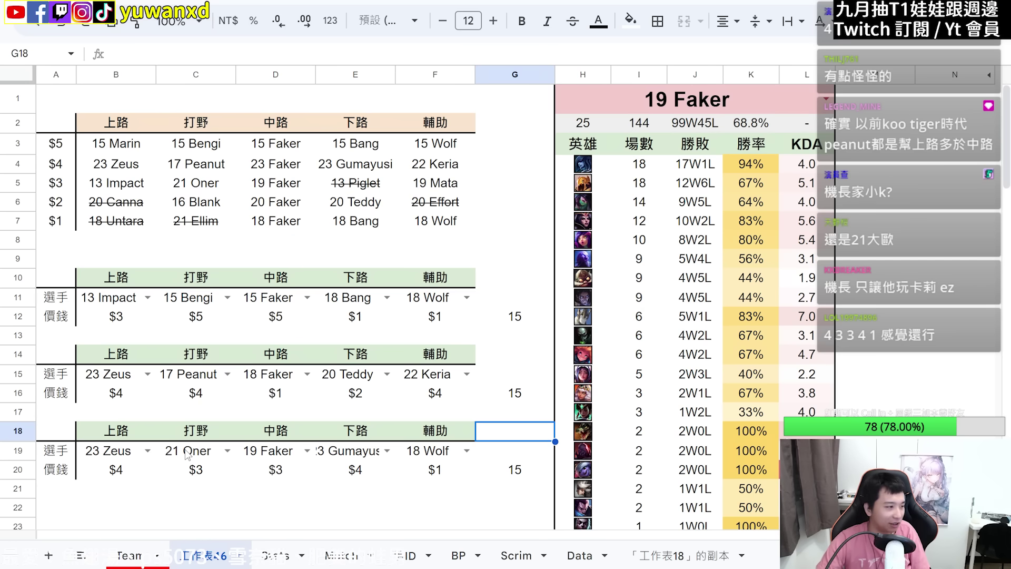
Review the third lineup's picks and prices for each position, from 上路 through 輔助.
left_click_drag(132, 454, 292, 473)
left_click(279, 501)
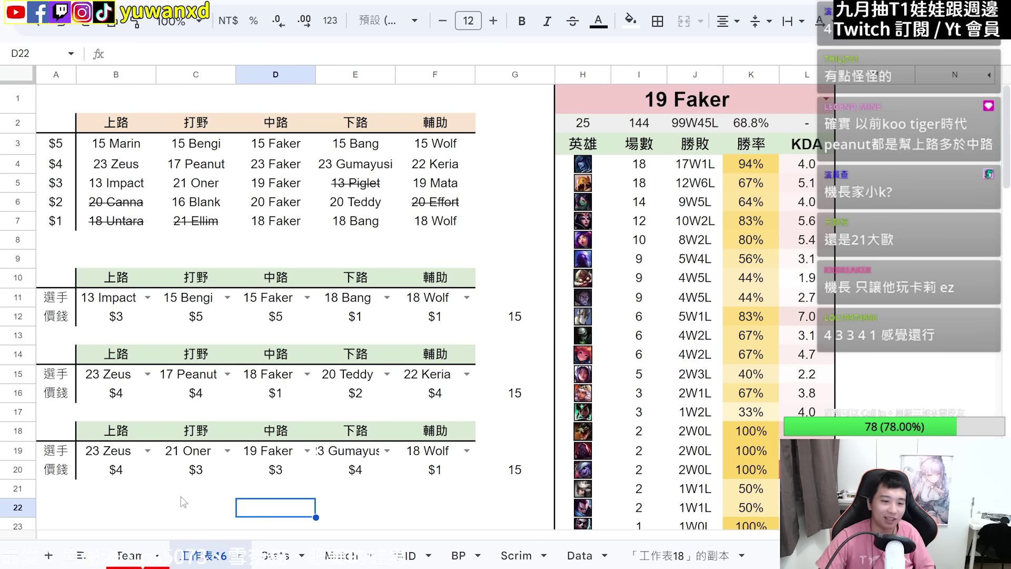
left_click_drag(179, 455, 297, 466)
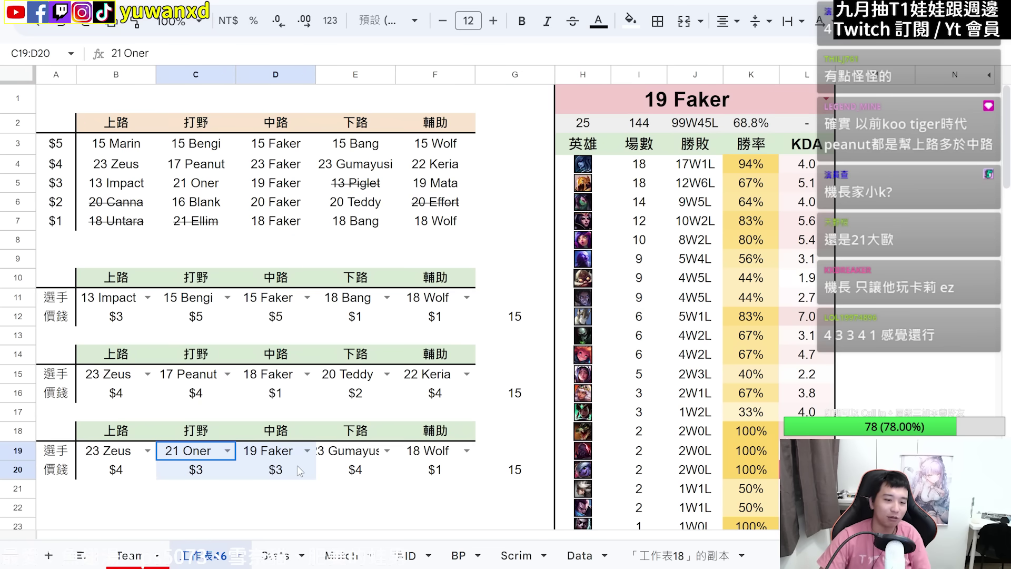
left_click(306, 502)
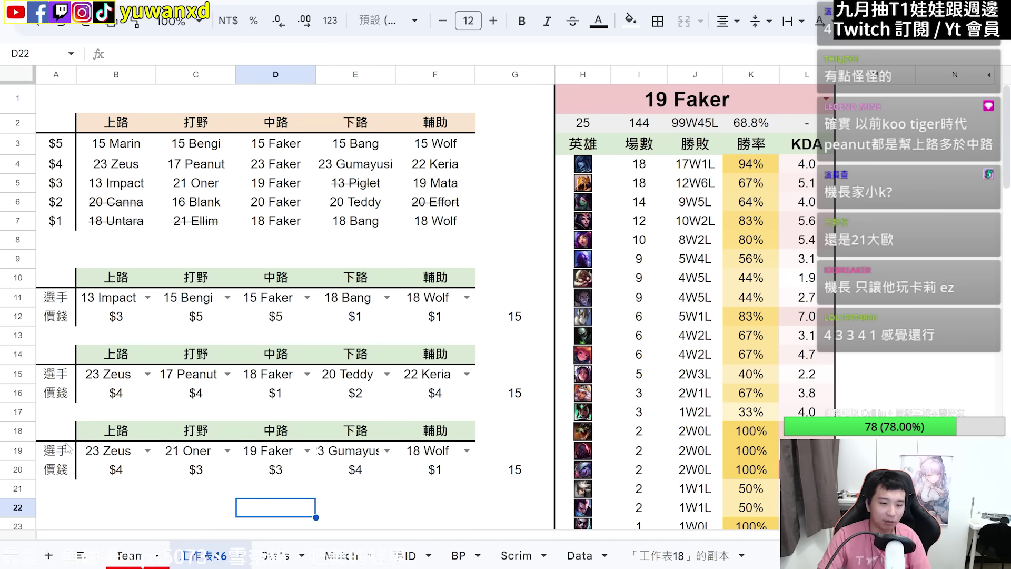
left_click(365, 456)
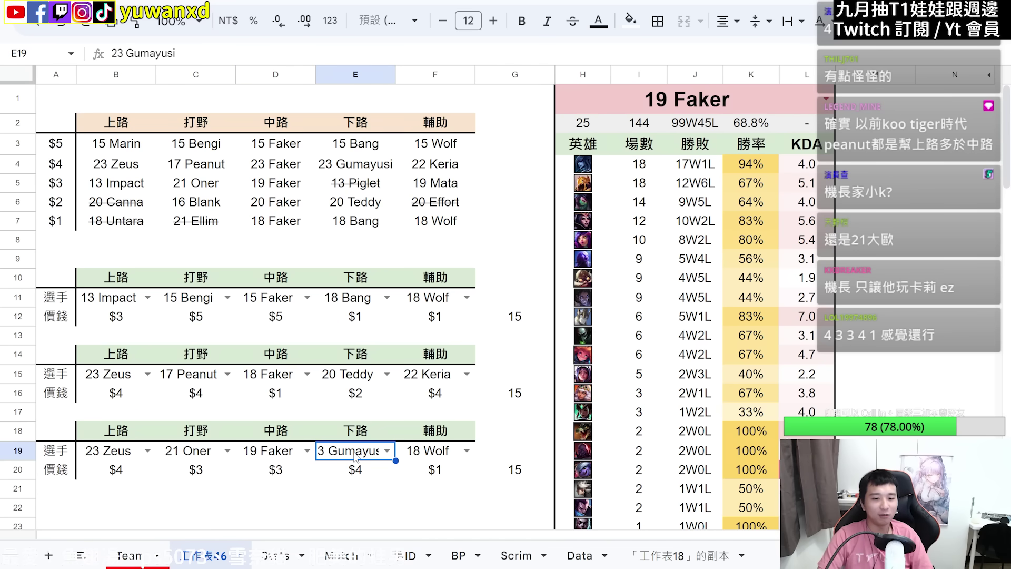
left_click(437, 450)
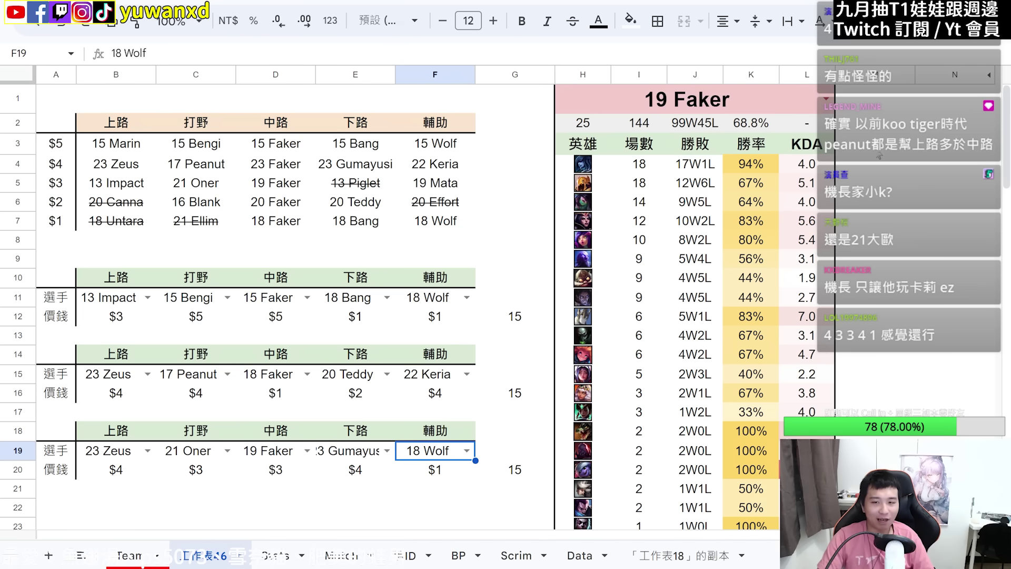
Switch the champion statistics to 18 Wolf and examine the champion list with games, records, win rates and KDA.
left_click(825, 98)
scroll(632, 448, "down", 3)
left_click(619, 551)
left_click_drag(590, 166, 805, 451)
left_click(948, 431)
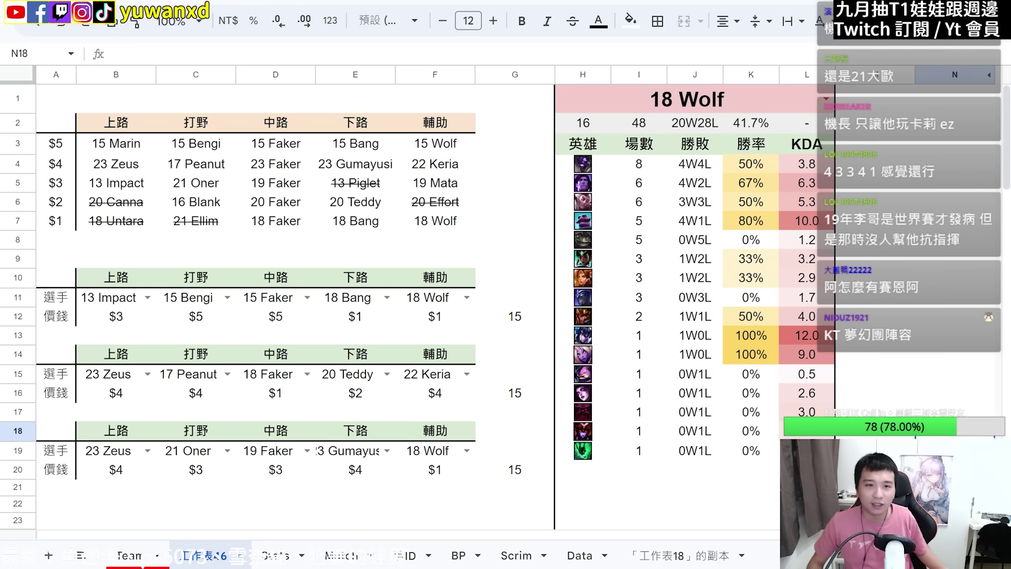
left_click(583, 335)
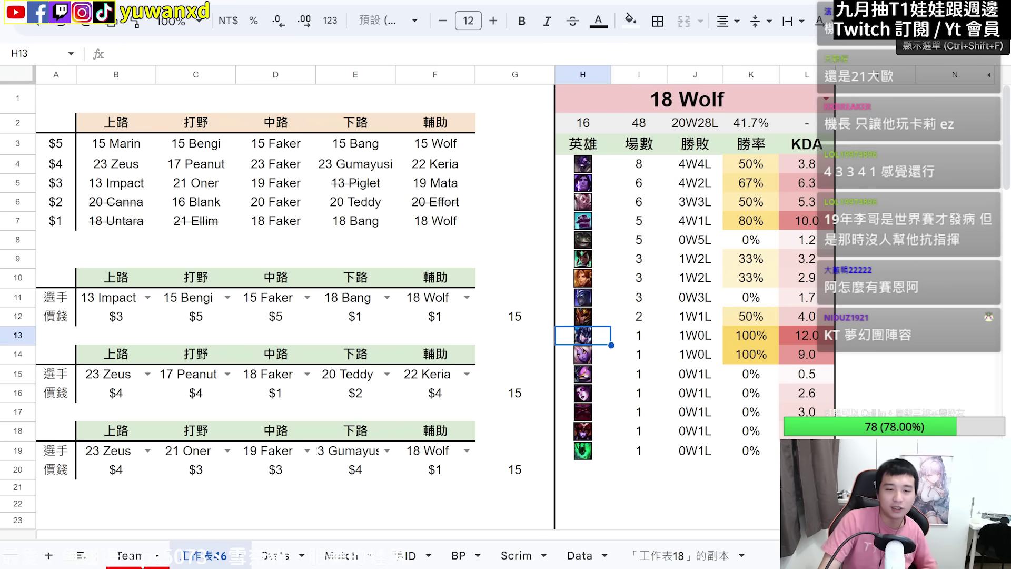
left_click(808, 412)
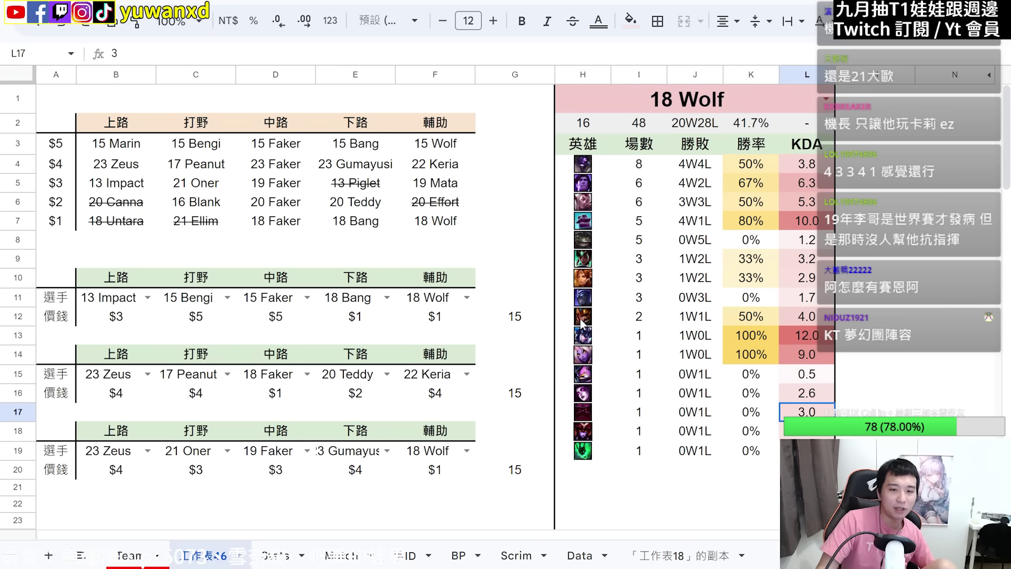
Show the spreadsheet's hidden menus again and leave the browser's full-screen view.
key("ctrl+shift+f")
left_click(660, 271)
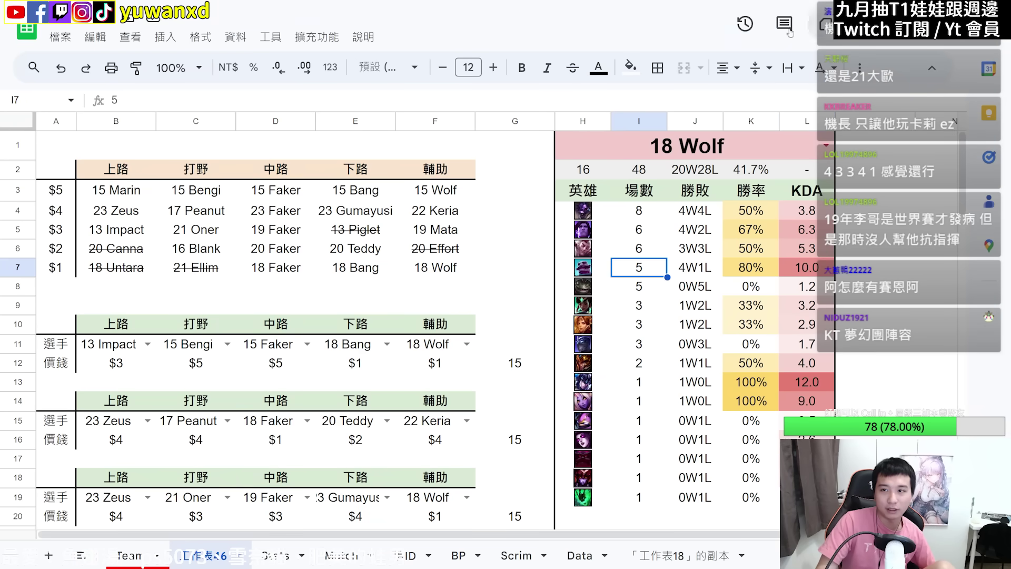
key("F11")
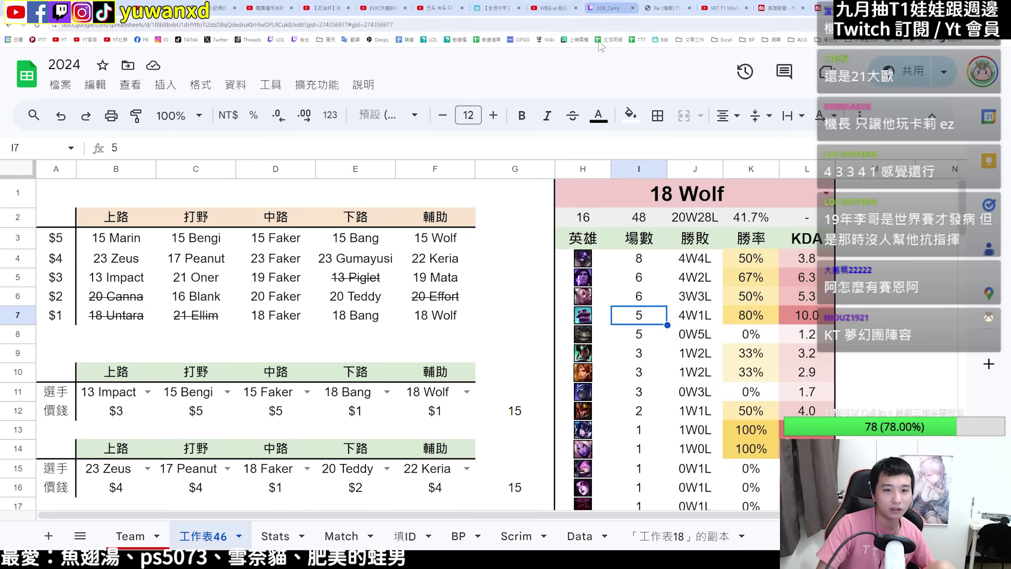
left_click(437, 217)
left_click(451, 354)
scroll(553, 327, "down", 2)
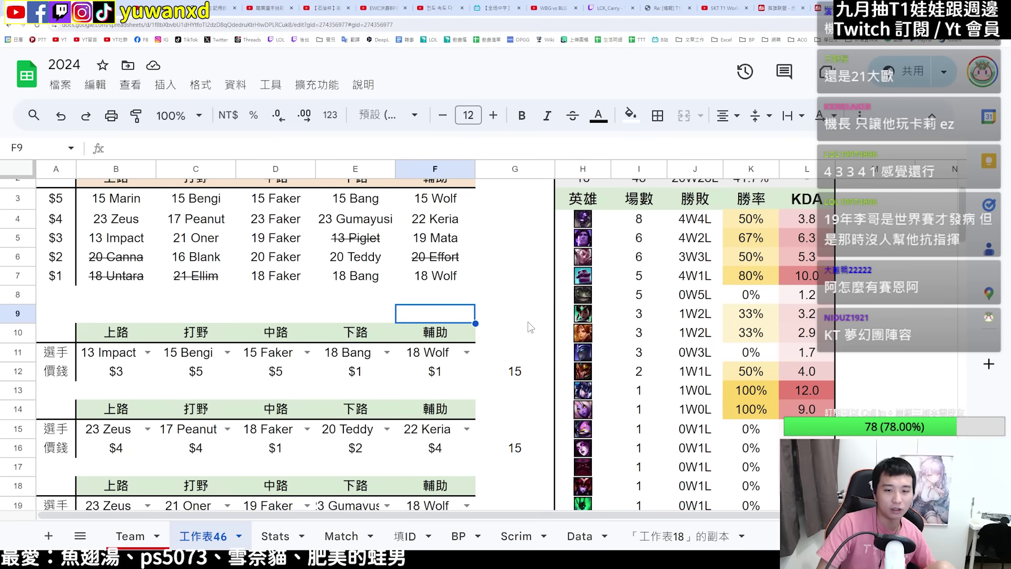
left_click(514, 243)
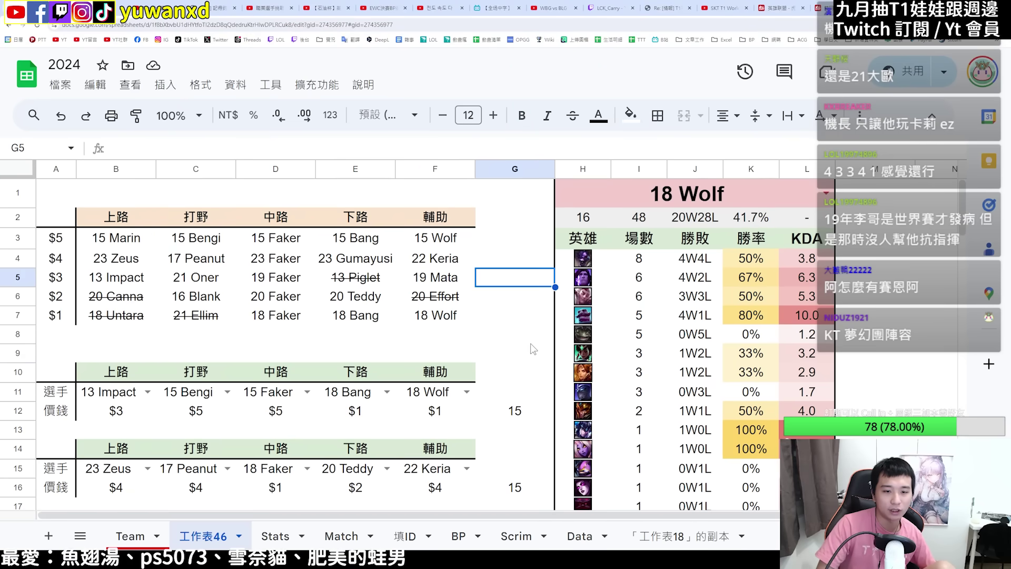